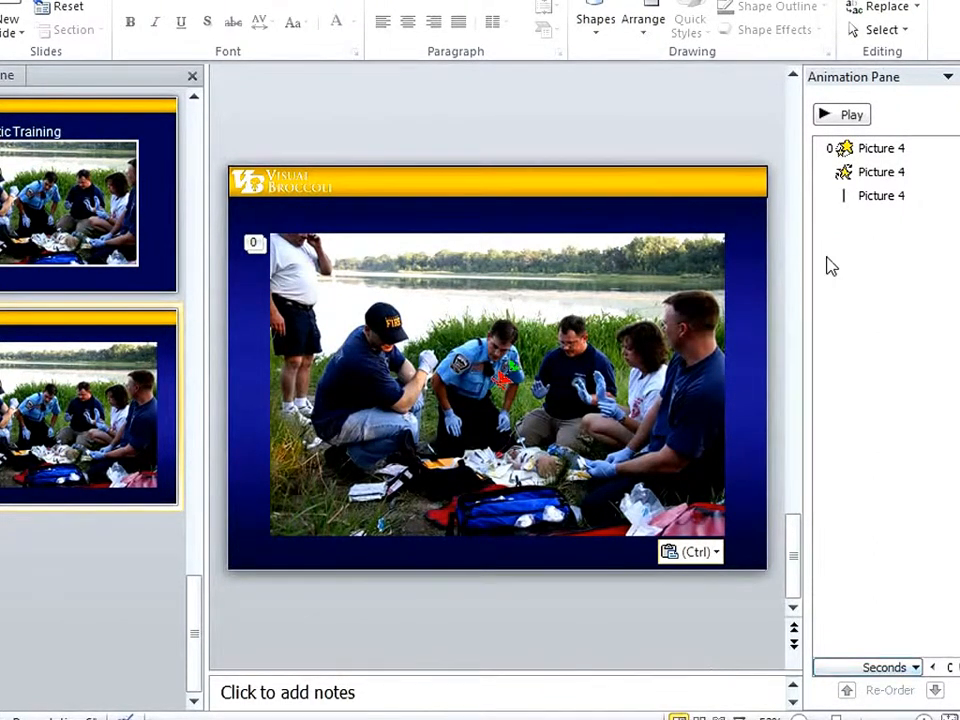
- Shift the red-banner frame overlay on the Realistic Training slide aside and realign it with the slide edges
{"action": "left_click", "coordinate": [182, 244]}
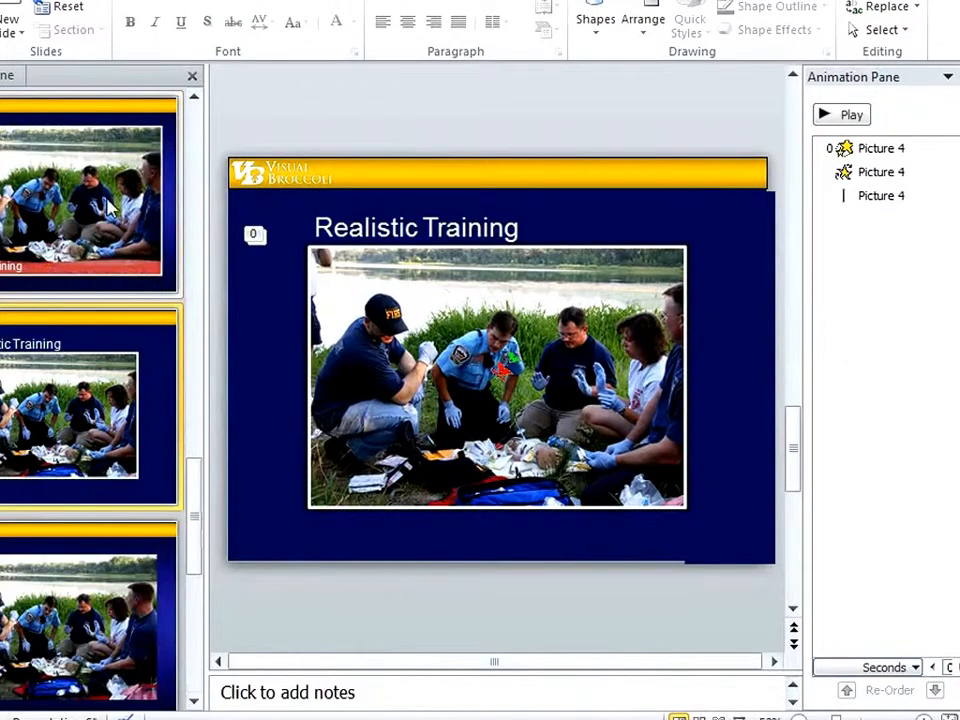
{"action": "left_click", "coordinate": [112, 207]}
{"action": "left_click", "coordinate": [285, 208]}
{"action": "left_click_drag", "start_coordinate": [295, 210], "coordinate": [356, 212]}
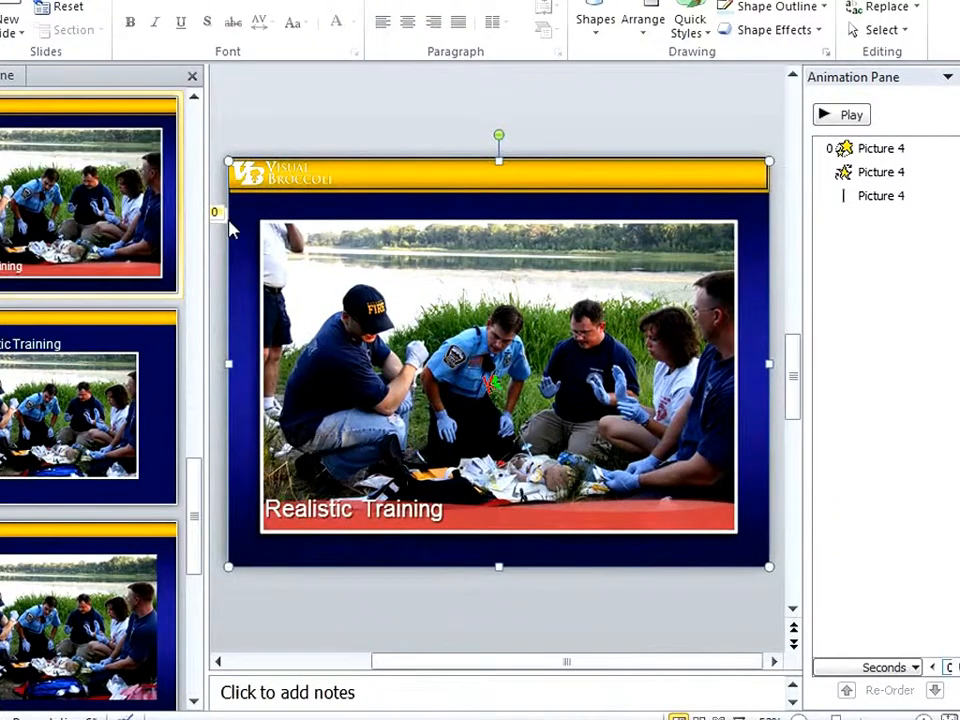
{"action": "left_click_drag", "start_coordinate": [230, 230], "coordinate": [229, 227]}
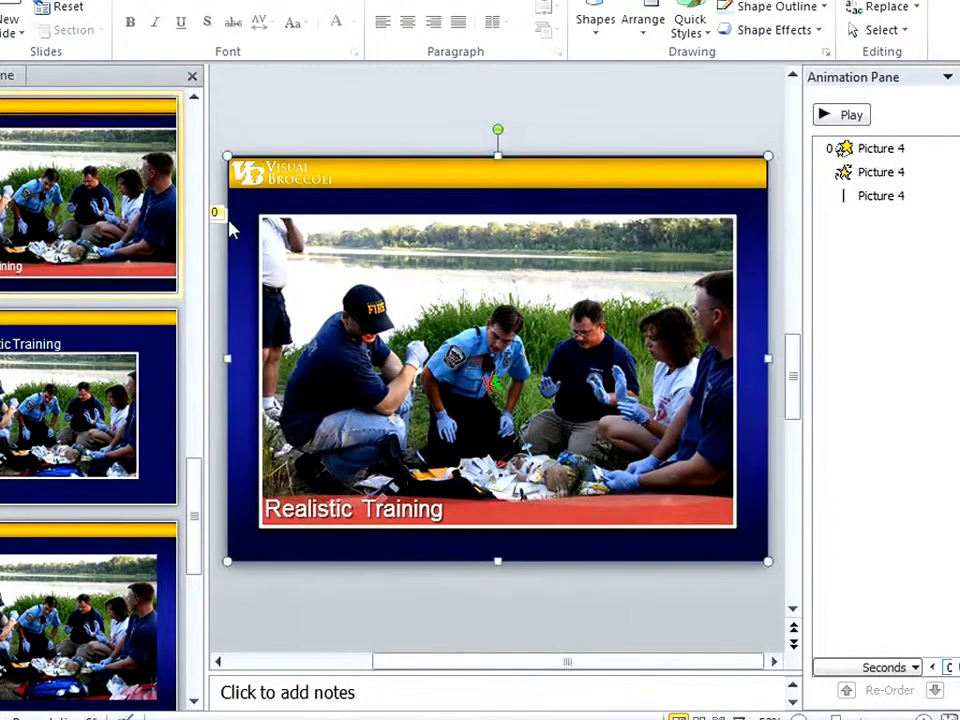
{"action": "left_click", "coordinate": [289, 107]}
- Add a new title-and-text slide after the last slide, the one with the unframed photo
{"action": "left_click", "coordinate": [143, 347]}
{"action": "scroll", "coordinate": [128, 353], "scroll_direction": "down", "scroll_amount": 2}
{"action": "left_click", "coordinate": [128, 353]}
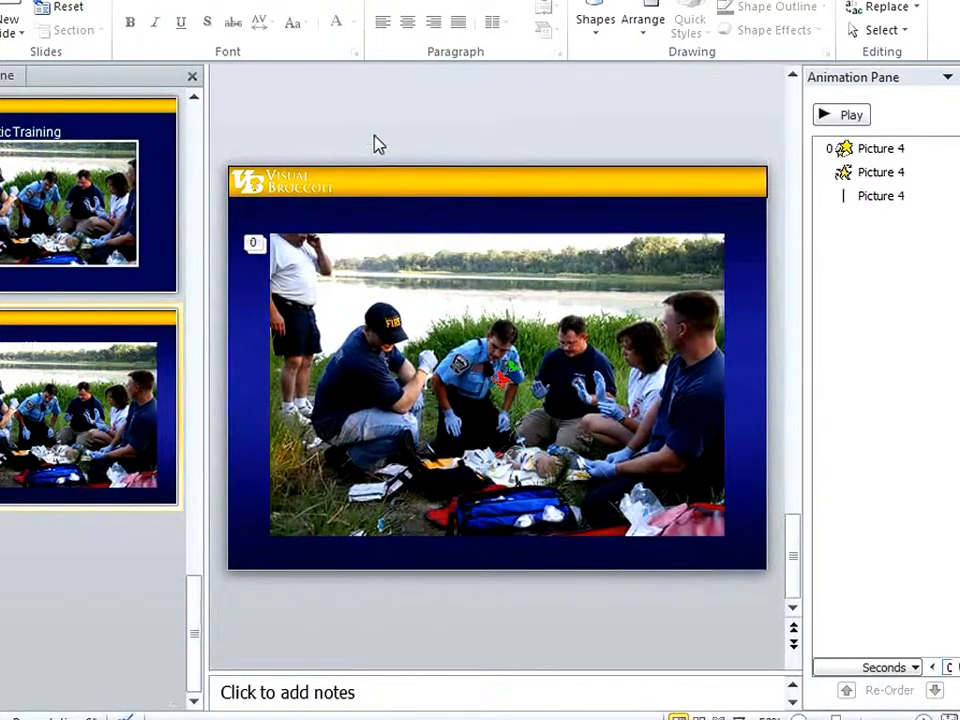
{"action": "left_click", "coordinate": [140, 205]}
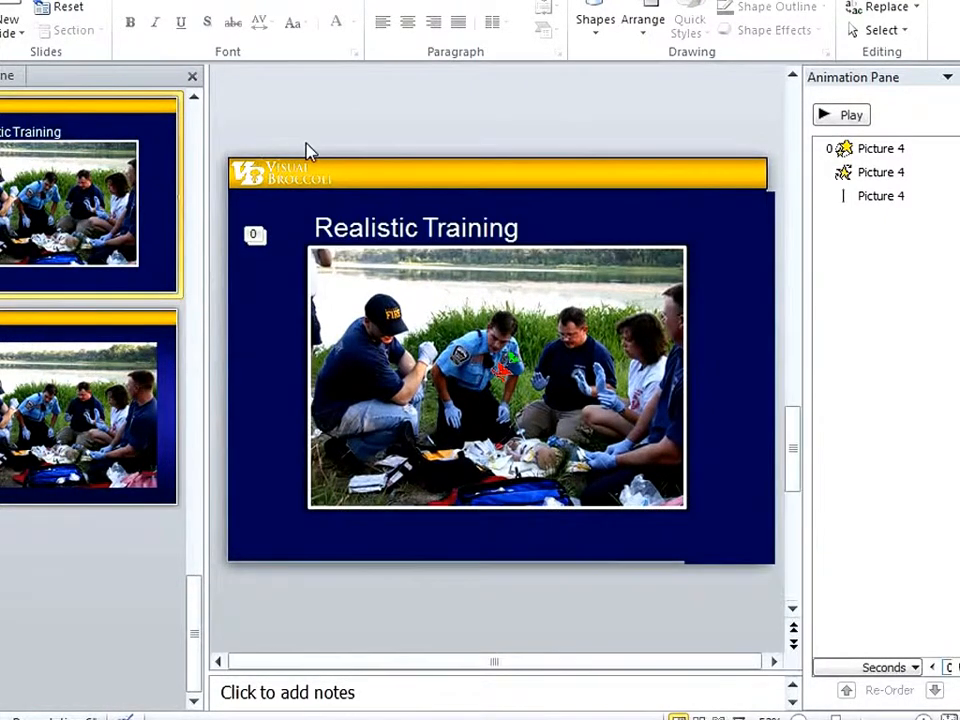
{"action": "left_click", "coordinate": [111, 354]}
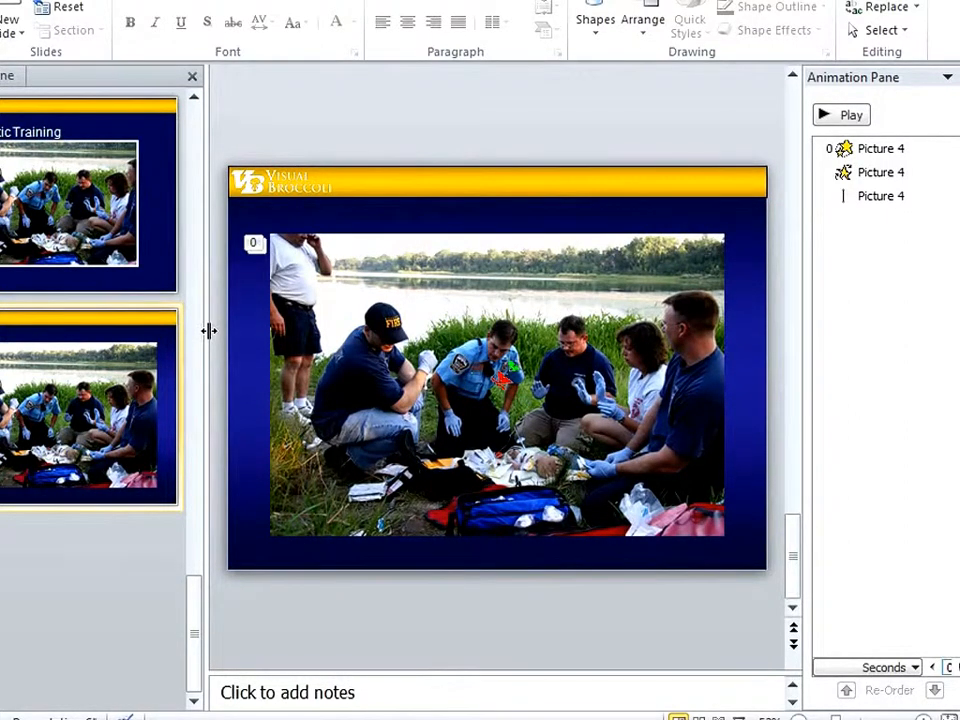
{"action": "key", "text": "ctrl+m"}
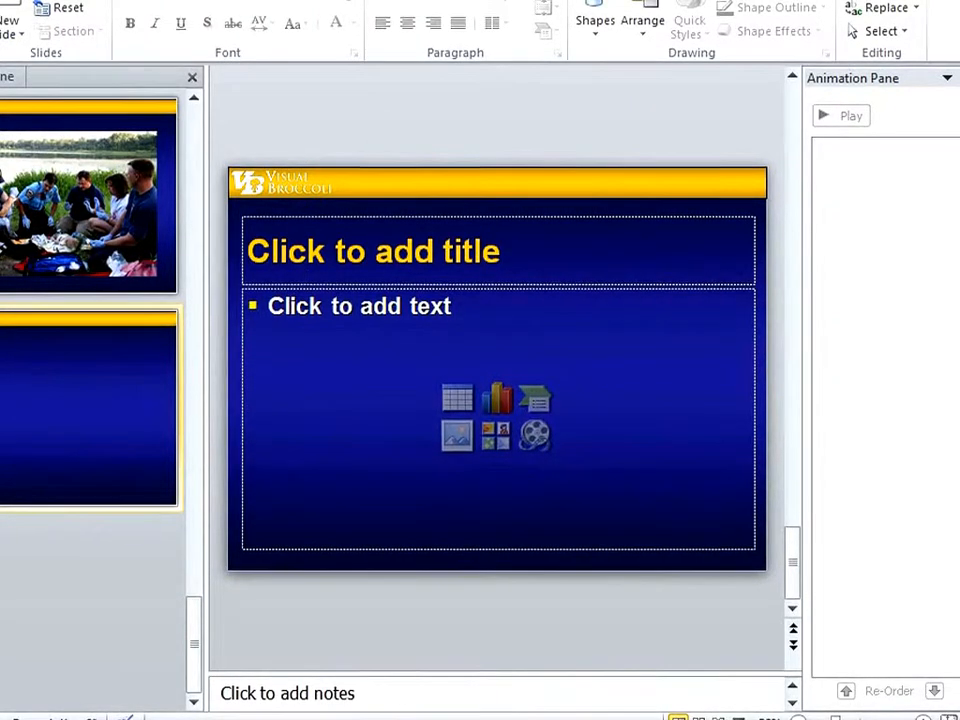
- Start saving a copy of the presentation with the PNG Portable Network Graphics Format file type
{"action": "left_click", "coordinate": [0, 0]}
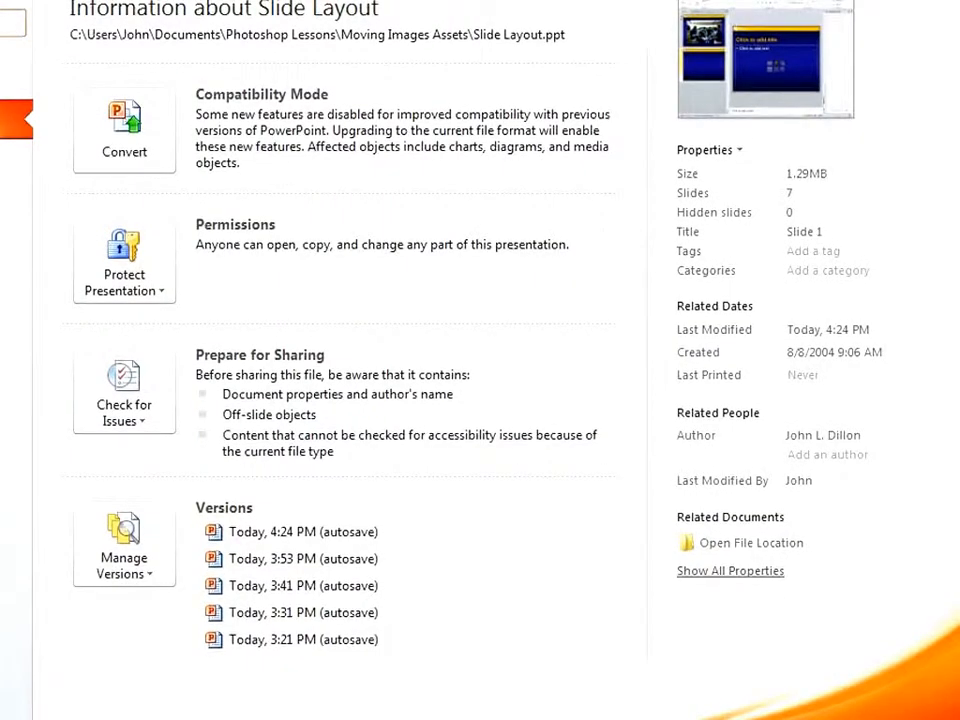
{"action": "left_click", "coordinate": [4, 23]}
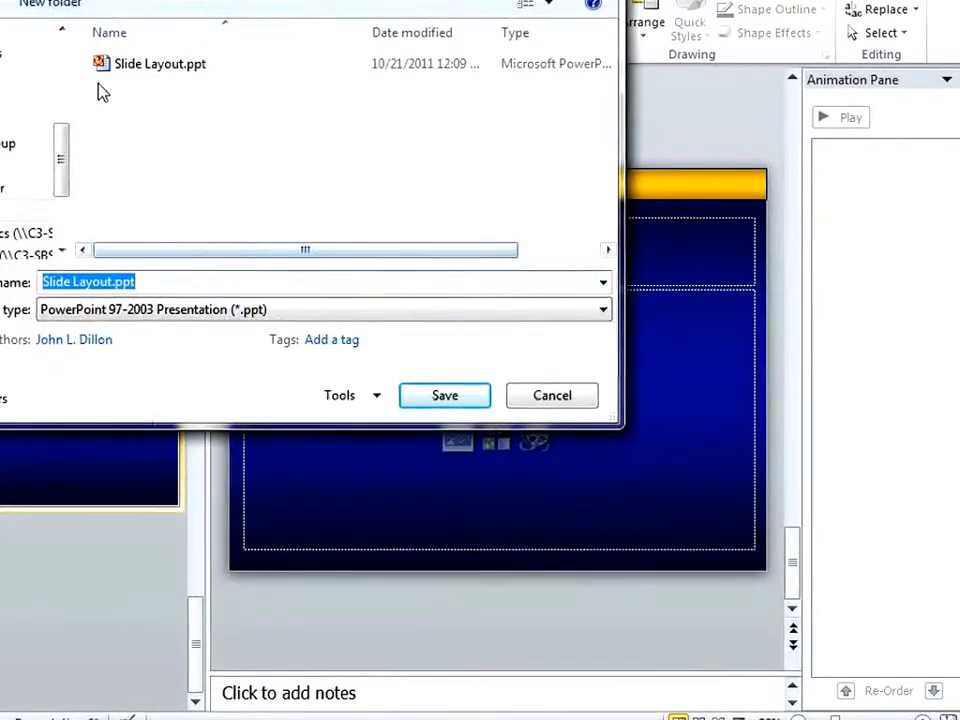
{"action": "left_click", "coordinate": [215, 311]}
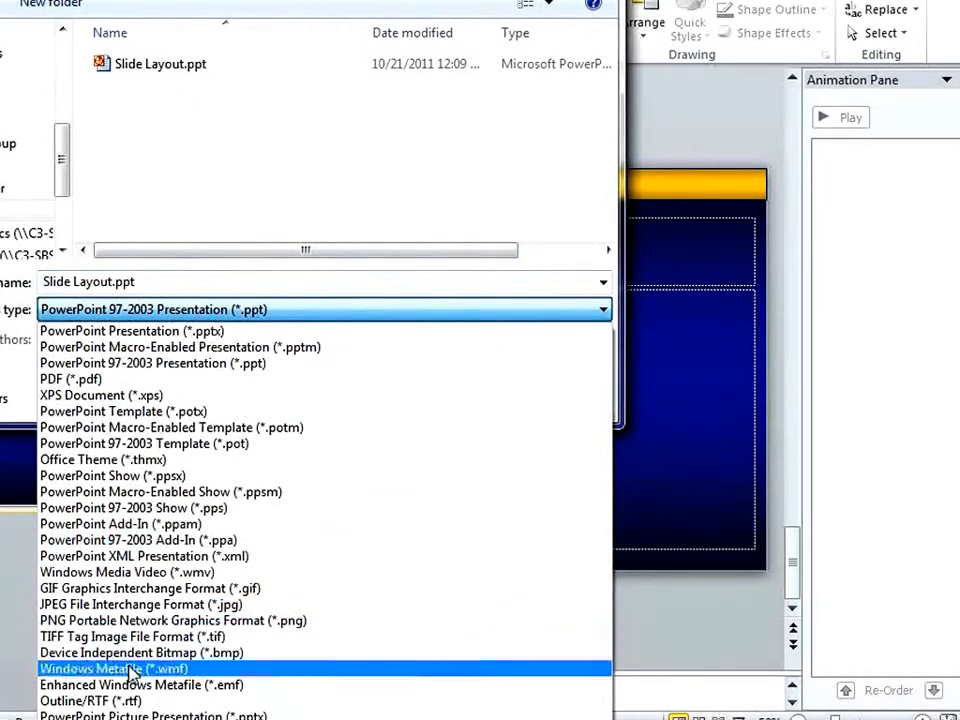
{"action": "left_click", "coordinate": [220, 621]}
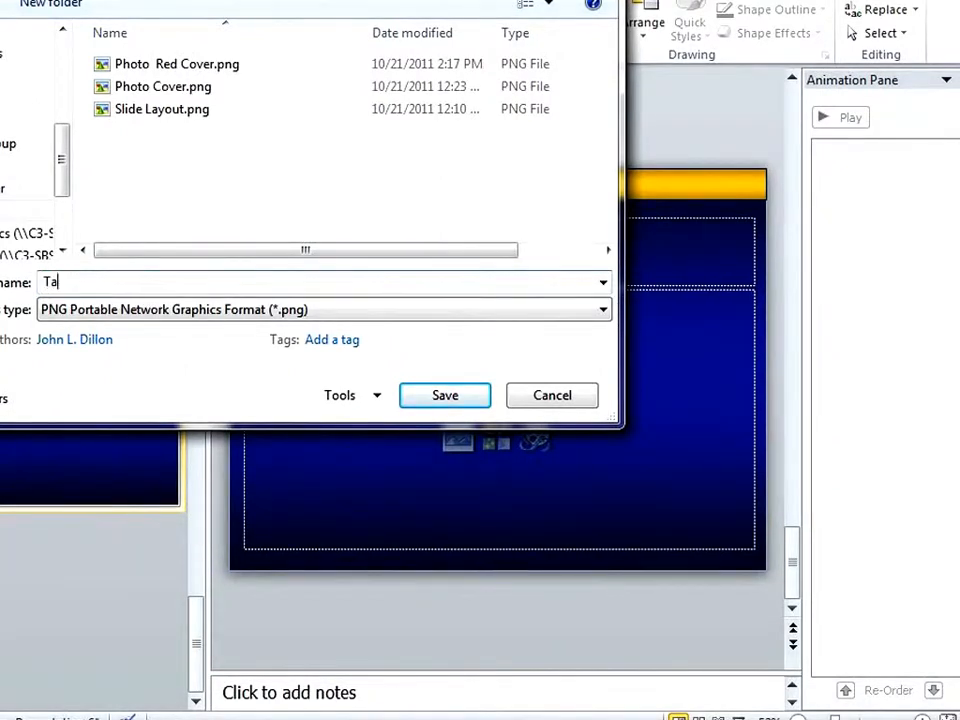
- Name the PNG file template_image and export only the current slide to the Moving Images Assets folder
{"action": "type", "text": "late"}
{"action": "key", "text": "BackSpace"}
{"action": "key", "text": "BackSpace"}
{"action": "key", "text": "BackSpace"}
{"action": "key", "text": "BackSpace"}
{"action": "key", "text": "BackSpace"}
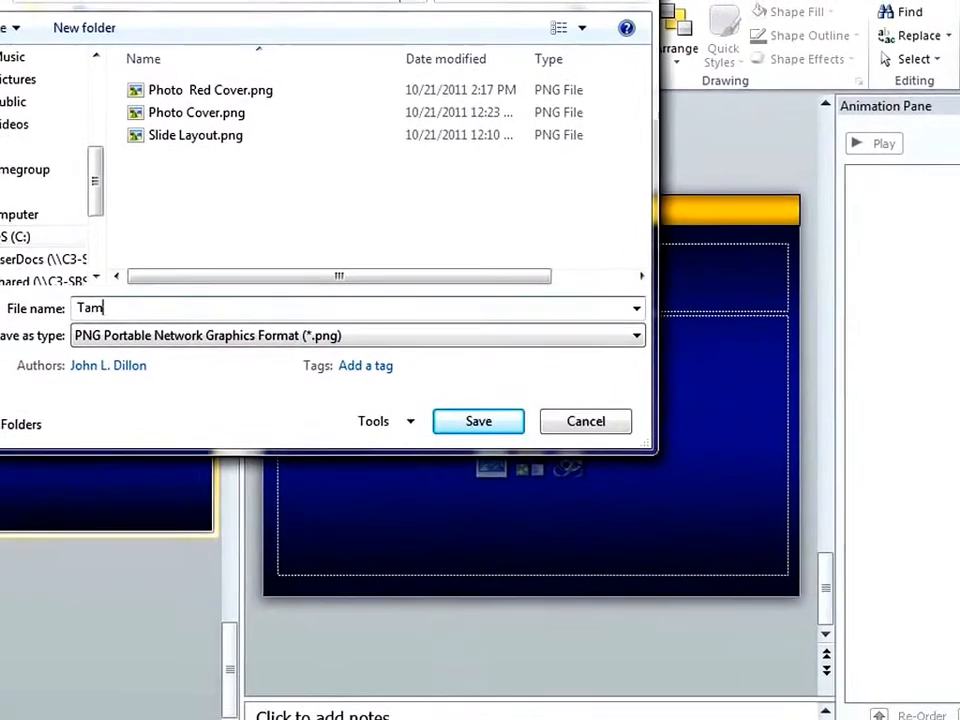
{"action": "key", "text": "BackSpace"}
{"action": "key", "text": "BackSpace"}
{"action": "key", "text": "BackSpace"}
{"action": "type", "text": "temp"}
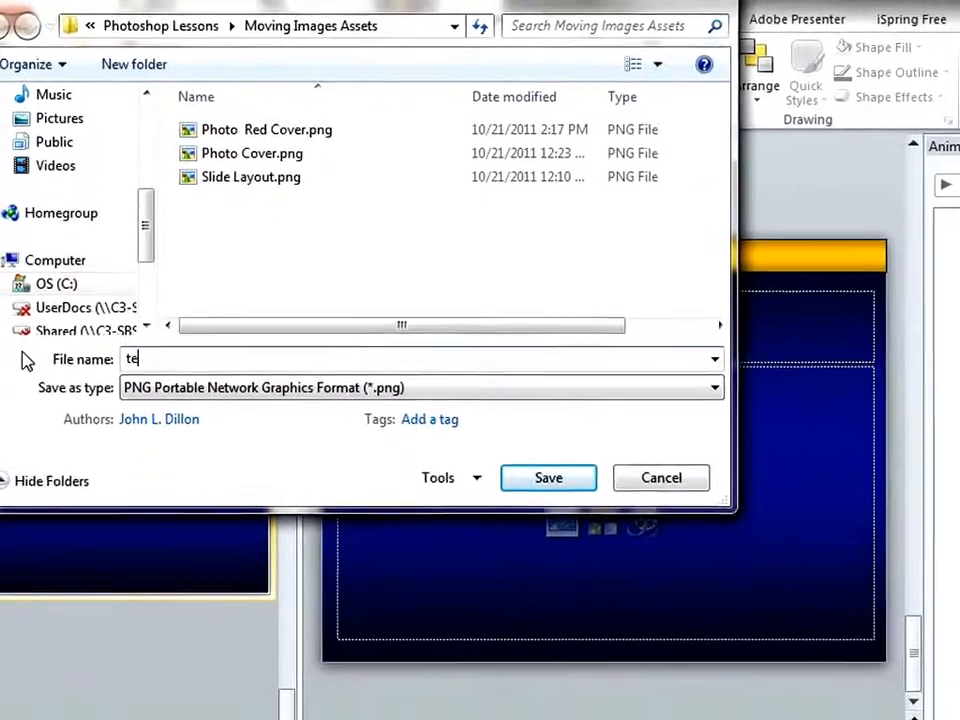
{"action": "type", "text": "late_image"}
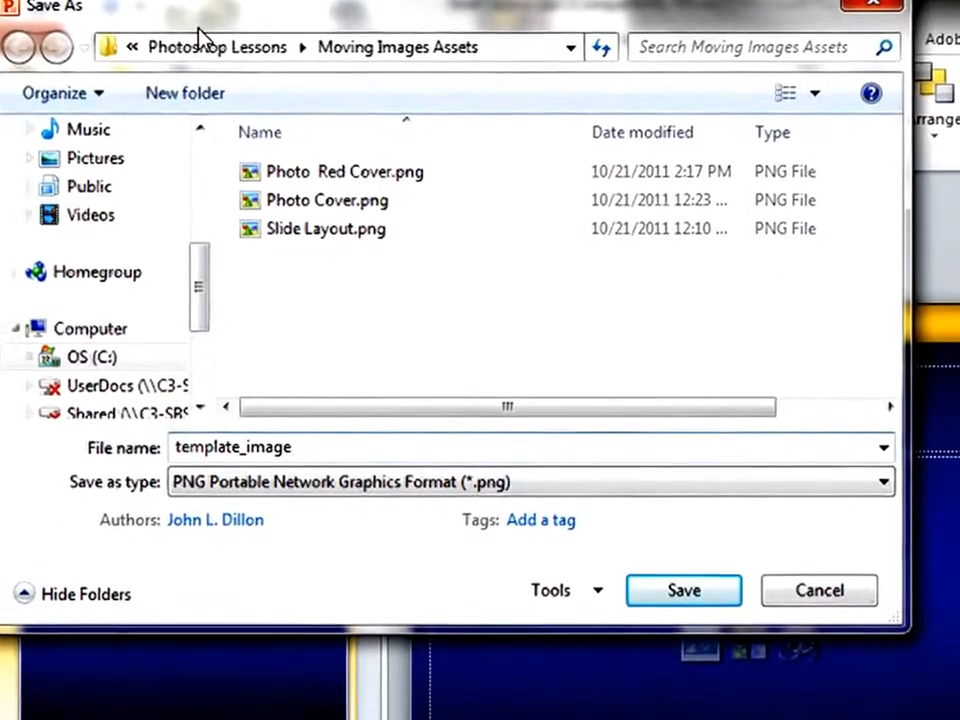
{"action": "left_click", "coordinate": [730, 594]}
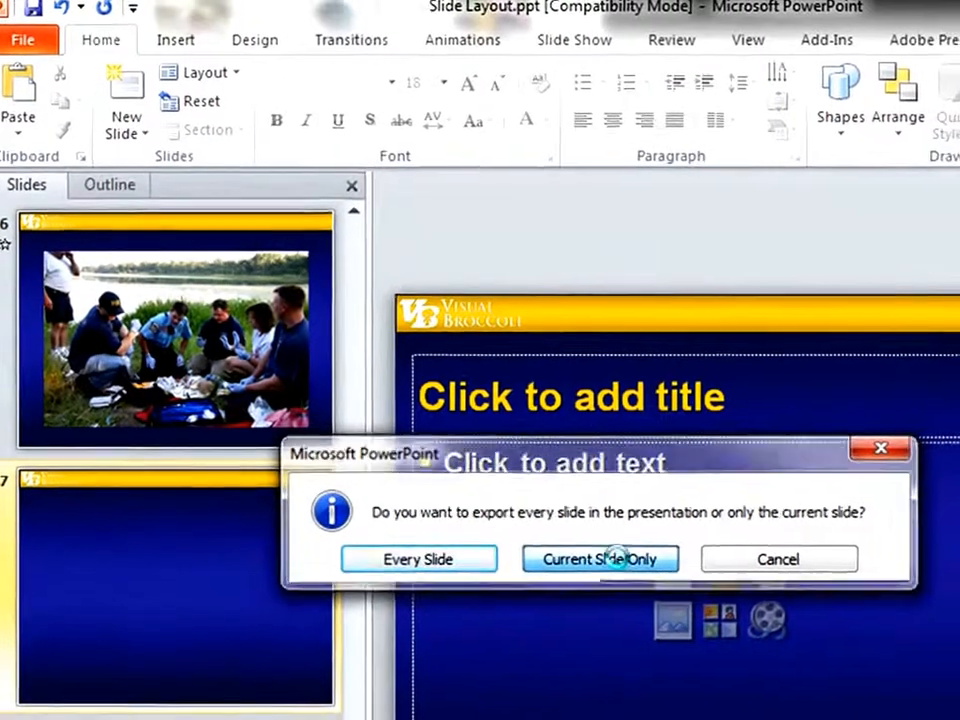
{"action": "left_click", "coordinate": [648, 588]}
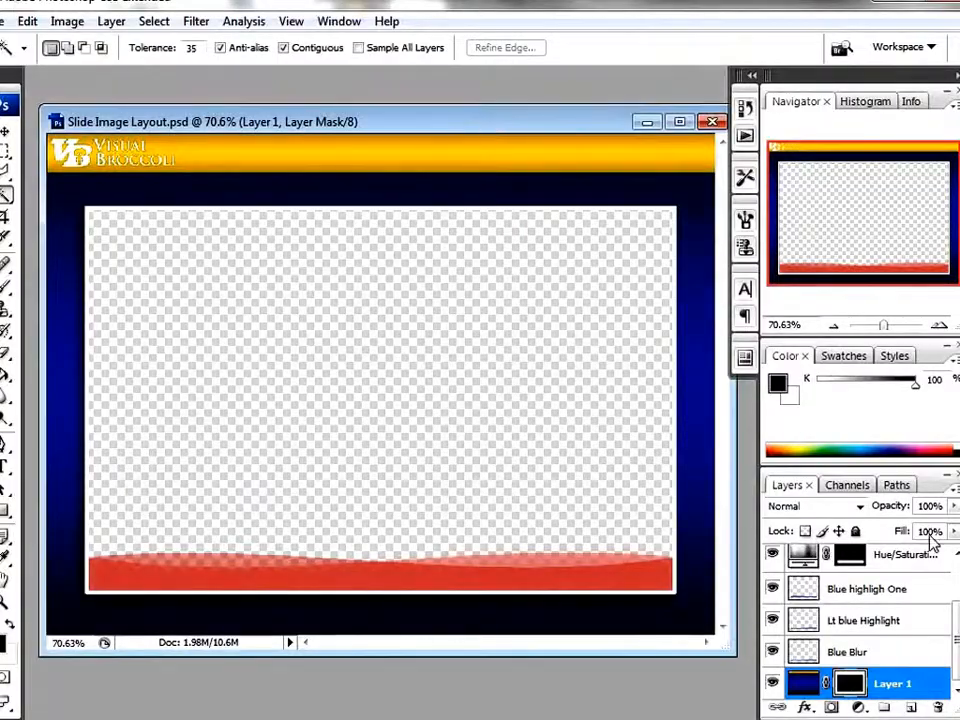
- In Photoshop, look through the layers of Slide Image Layout.psd and minimize its document window
{"action": "scroll", "coordinate": [860, 620], "scroll_direction": "up", "scroll_amount": 3}
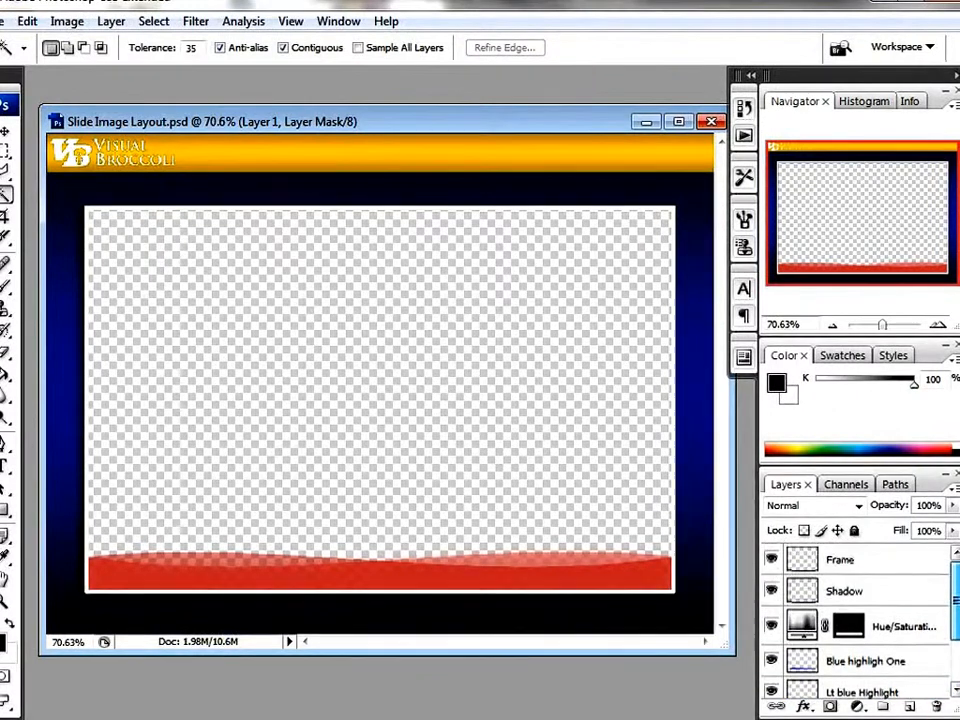
{"action": "scroll", "coordinate": [860, 620], "scroll_direction": "down", "scroll_amount": 3}
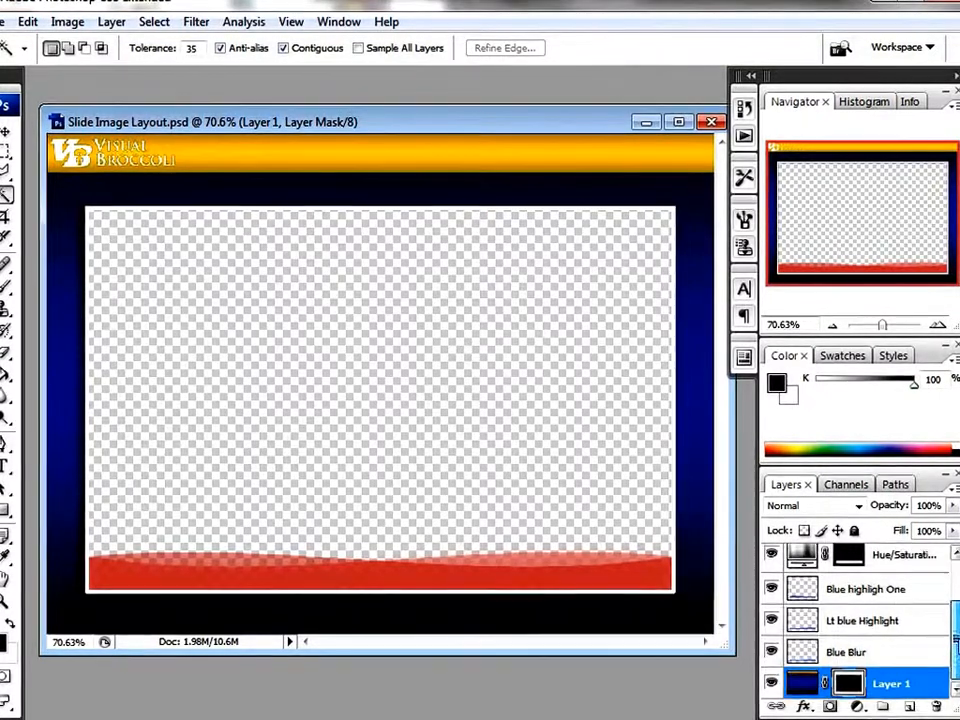
{"action": "scroll", "coordinate": [955, 660], "scroll_direction": "up", "scroll_amount": 3}
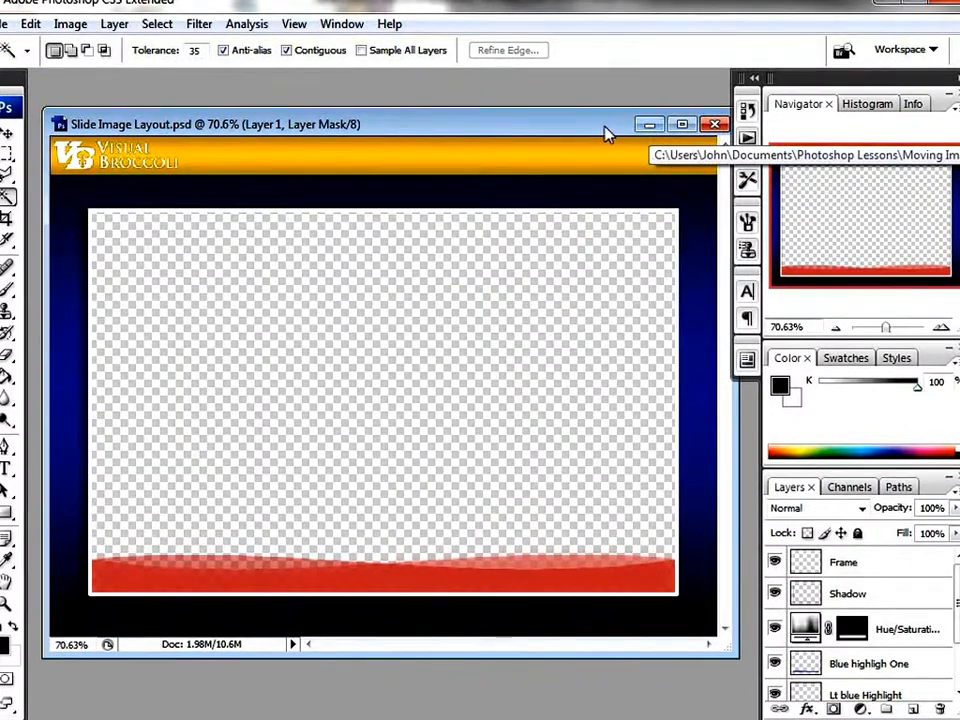
{"action": "left_click_drag", "start_coordinate": [606, 133], "coordinate": [592, 132]}
{"action": "left_click", "coordinate": [632, 124]}
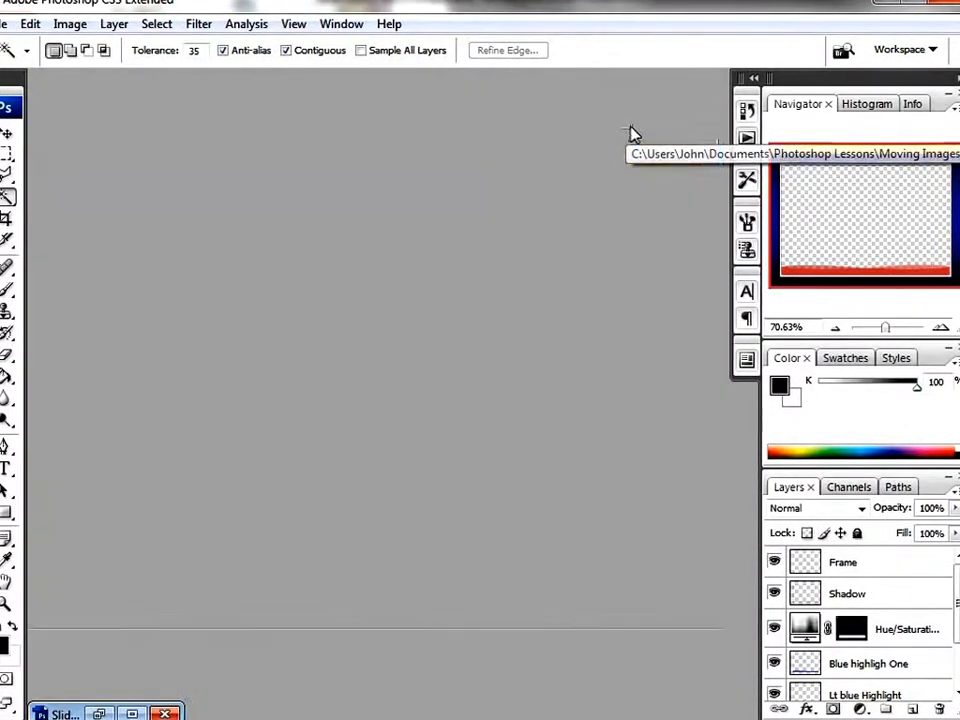
- Open template_image.png from the Moving Images Assets folder and position its document window in the workspace
{"action": "left_click", "coordinate": [14, 22]}
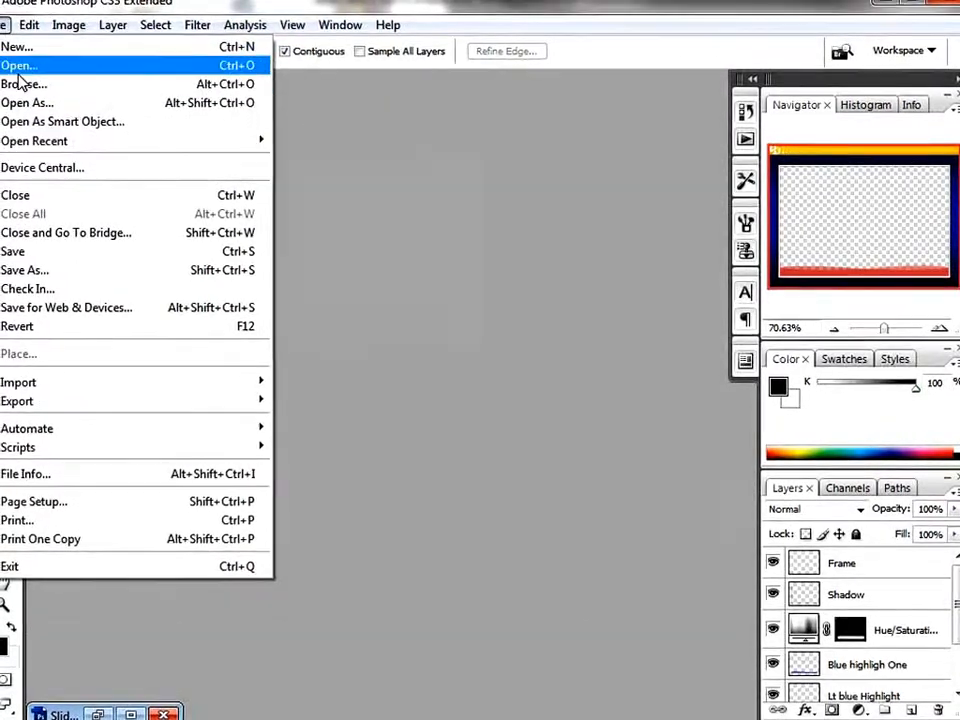
{"action": "left_click", "coordinate": [18, 65]}
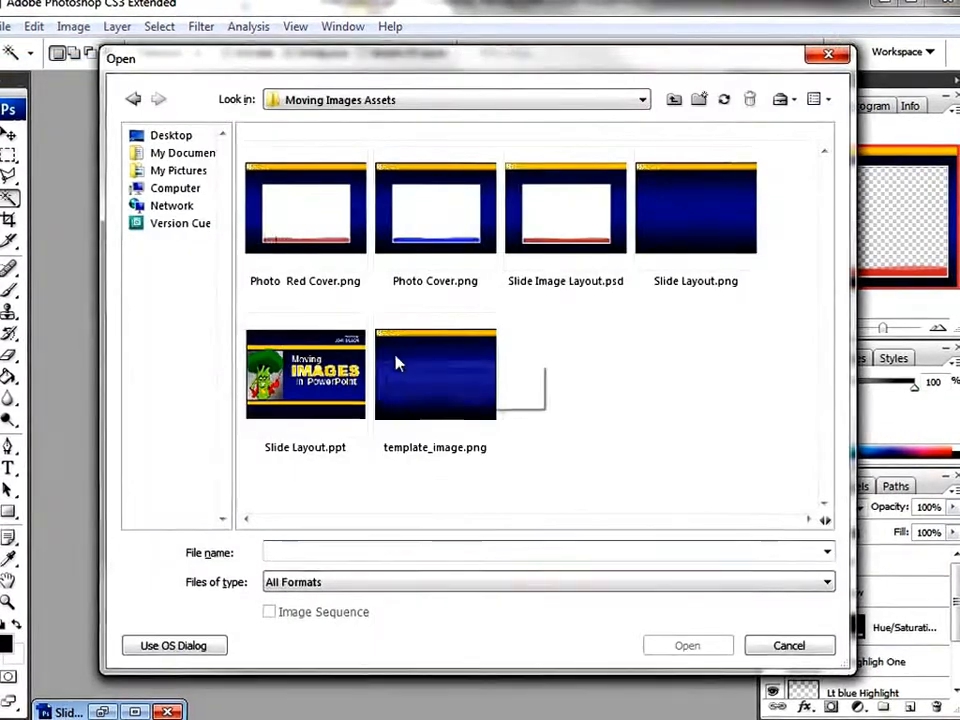
{"action": "left_click", "coordinate": [420, 390]}
{"action": "left_click", "coordinate": [670, 650]}
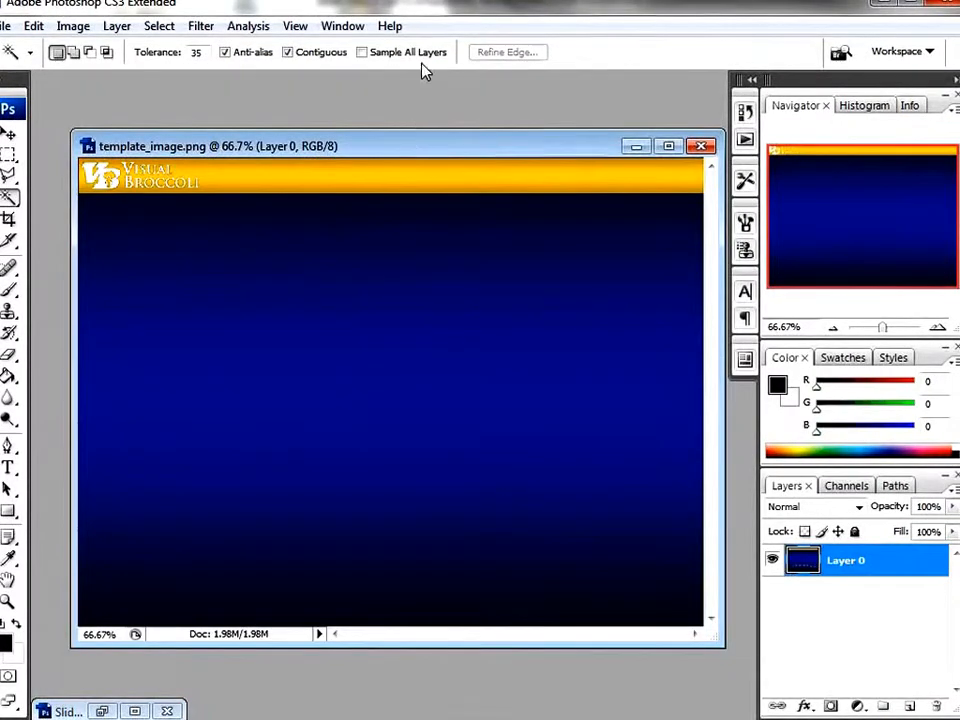
{"action": "left_click_drag", "start_coordinate": [415, 155], "coordinate": [402, 138]}
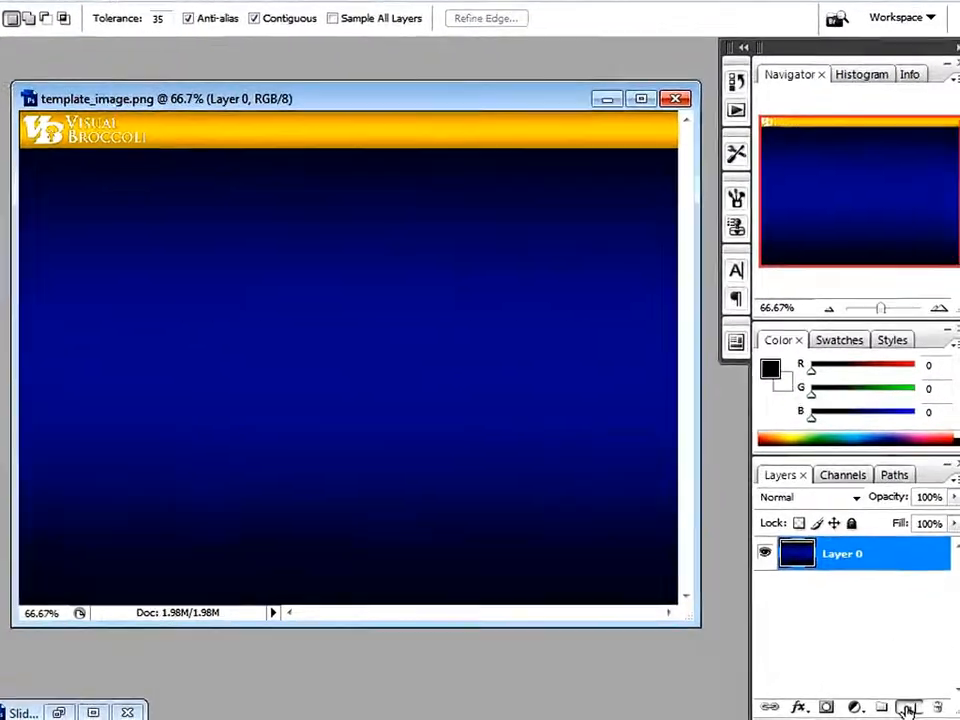
- Add a new layer above the template background and name it Frame
{"action": "left_click", "coordinate": [909, 706]}
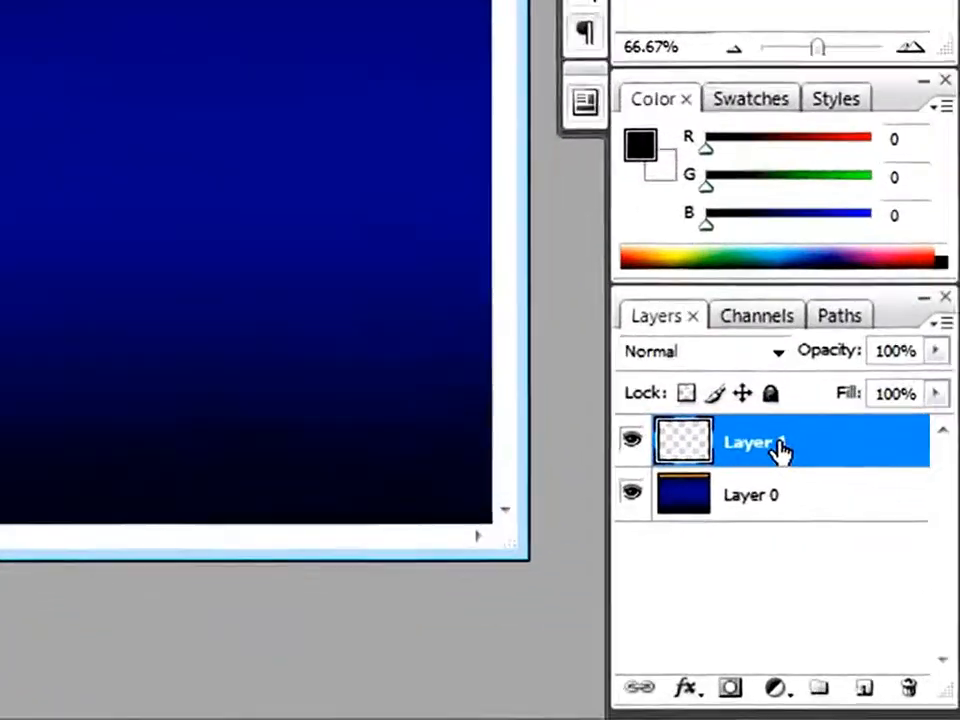
{"action": "double_click", "coordinate": [778, 445]}
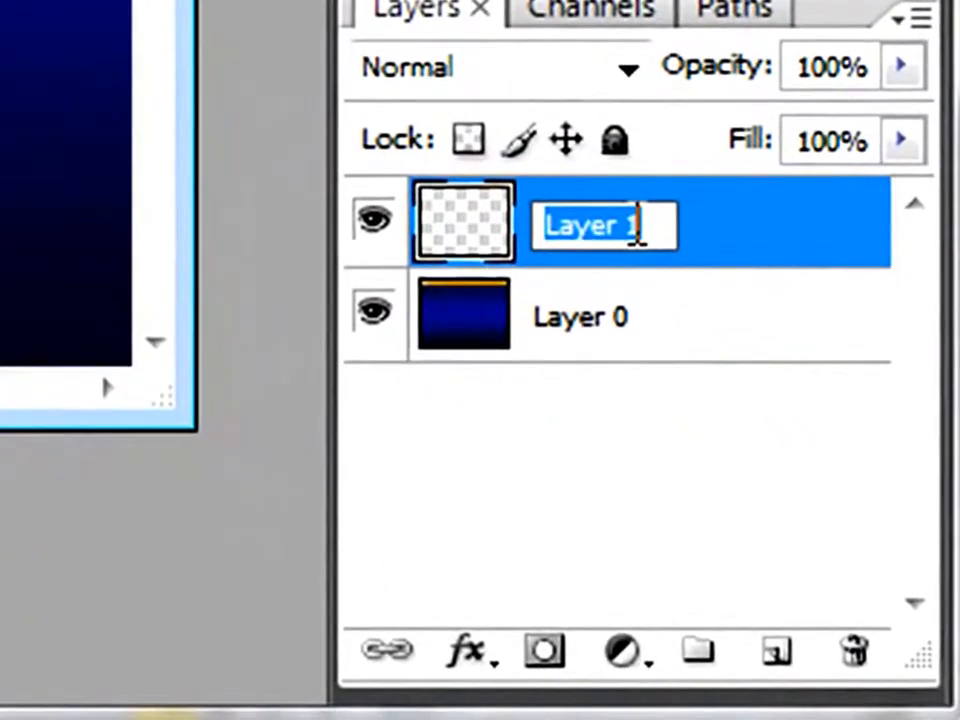
{"action": "type", "text": "F"}
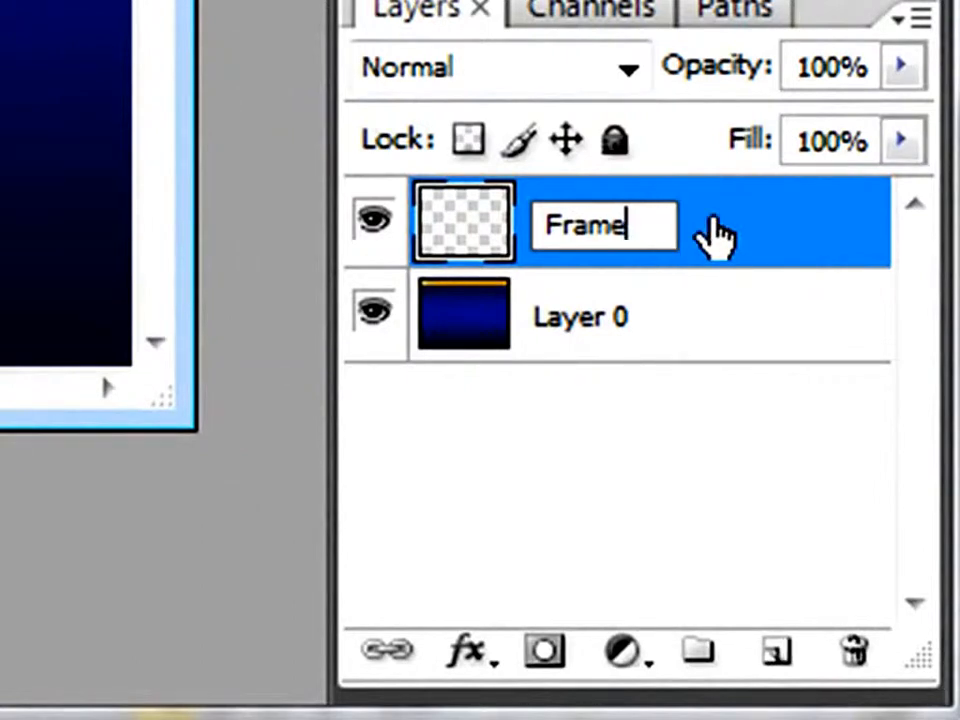
{"action": "type", "text": "rame"}
{"action": "key", "text": "Return"}
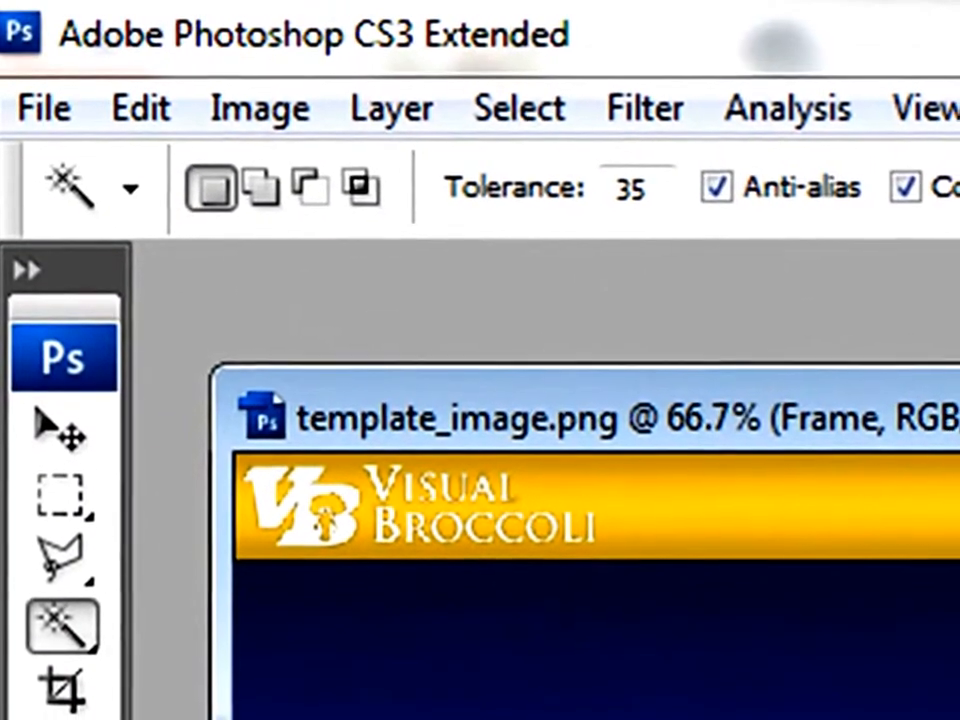
- Make a large rectangular marquee selection below the gold header, leaving a narrow blue margin on all sides
{"action": "left_click", "coordinate": [60, 492]}
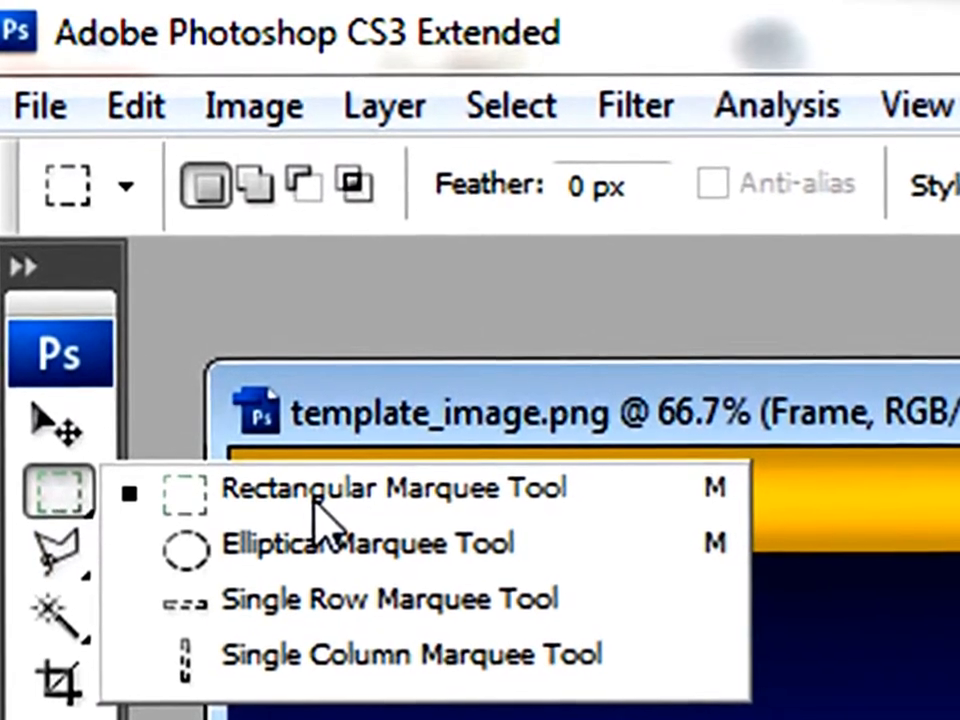
{"action": "left_click", "coordinate": [317, 507]}
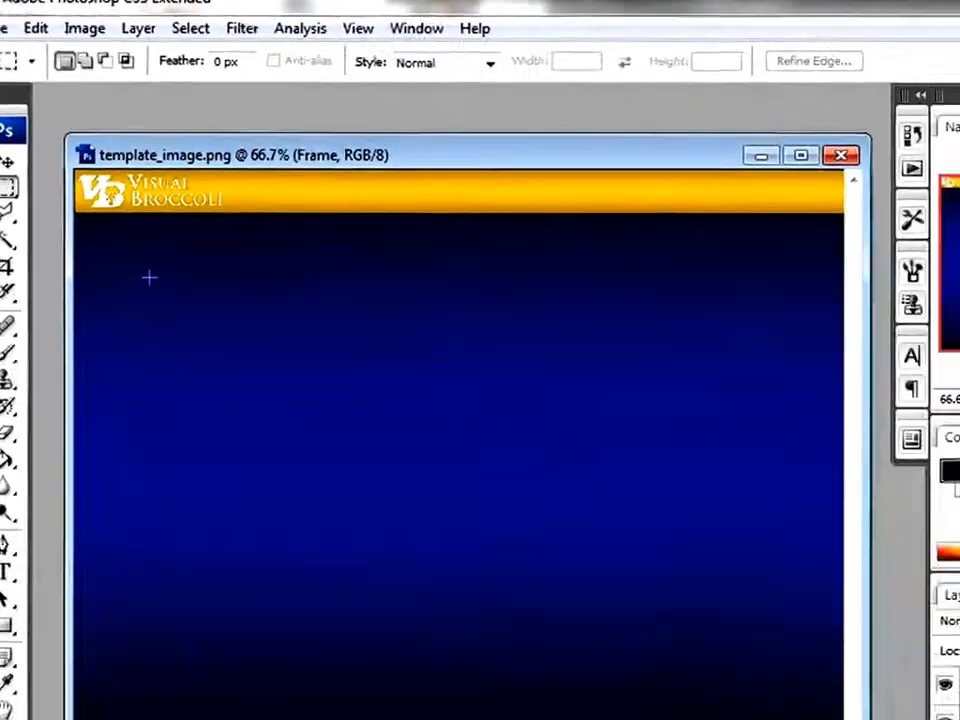
{"action": "left_click_drag", "start_coordinate": [149, 277], "coordinate": [743, 644]}
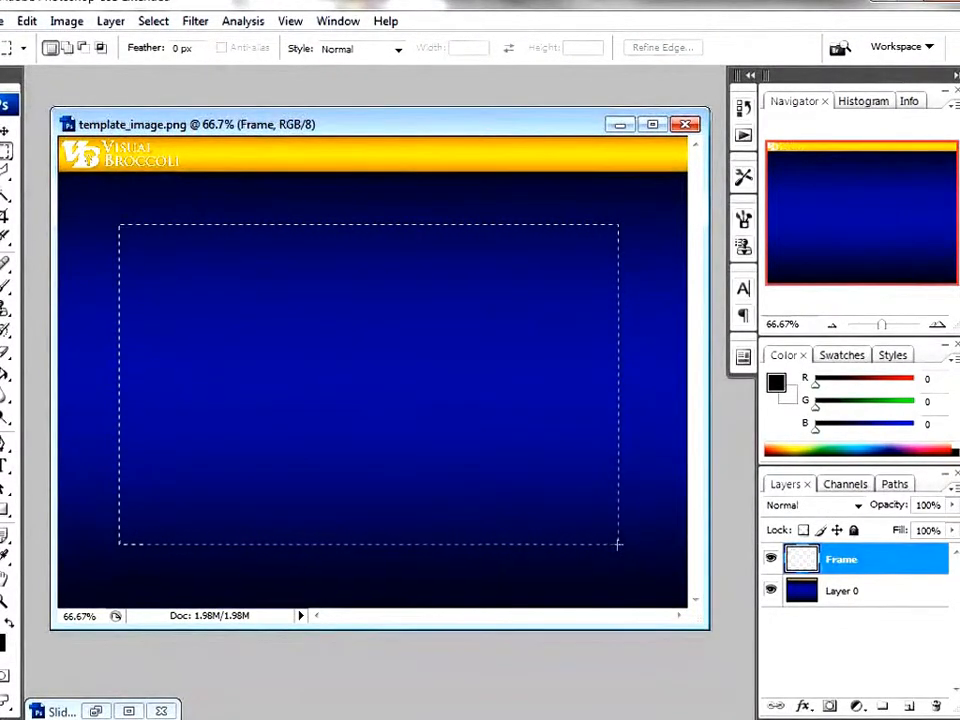
{"action": "left_click_drag", "start_coordinate": [619, 546], "coordinate": [623, 548]}
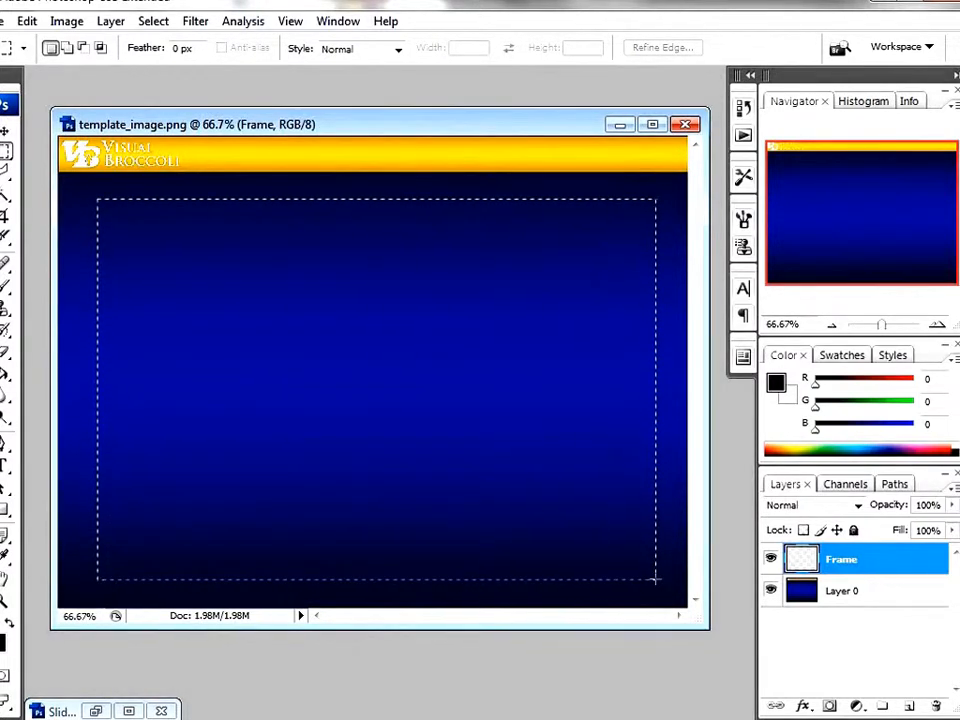
{"action": "left_click_drag", "start_coordinate": [646, 578], "coordinate": [653, 583]}
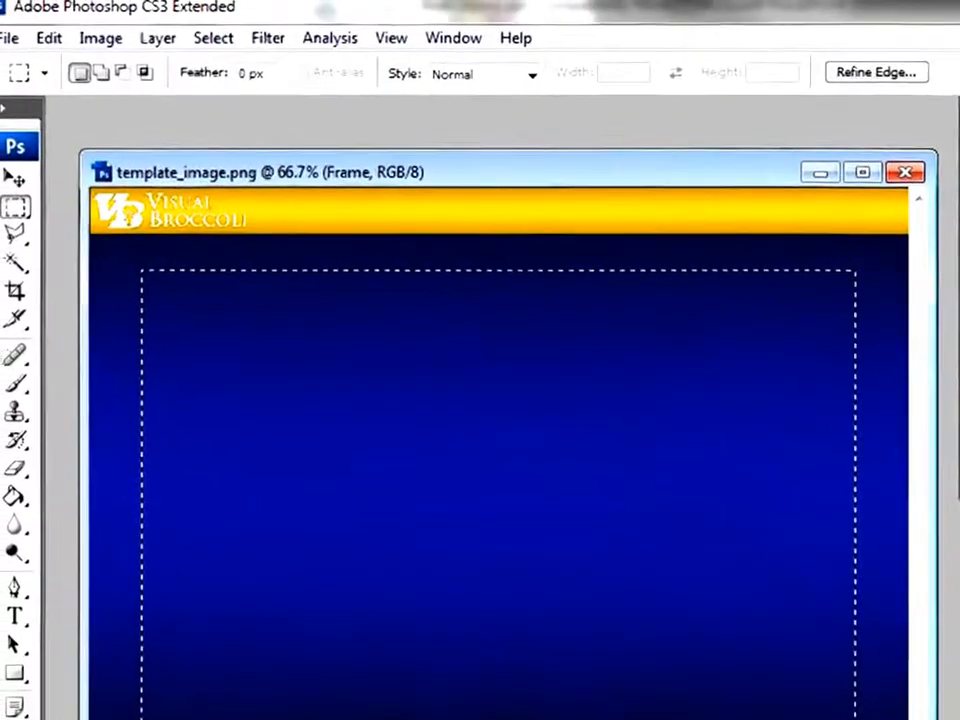
- Stroke the marquee selection on the Frame layer with a 6 px white line centered on the edge, and clear the selection
{"action": "left_click", "coordinate": [54, 42]}
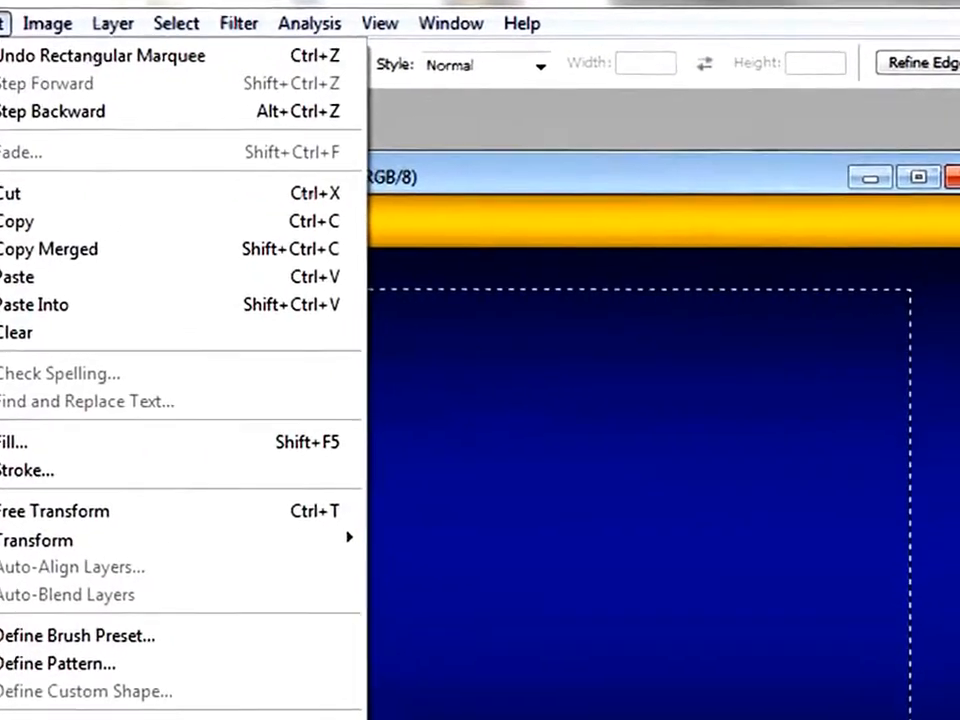
{"action": "left_click", "coordinate": [30, 470]}
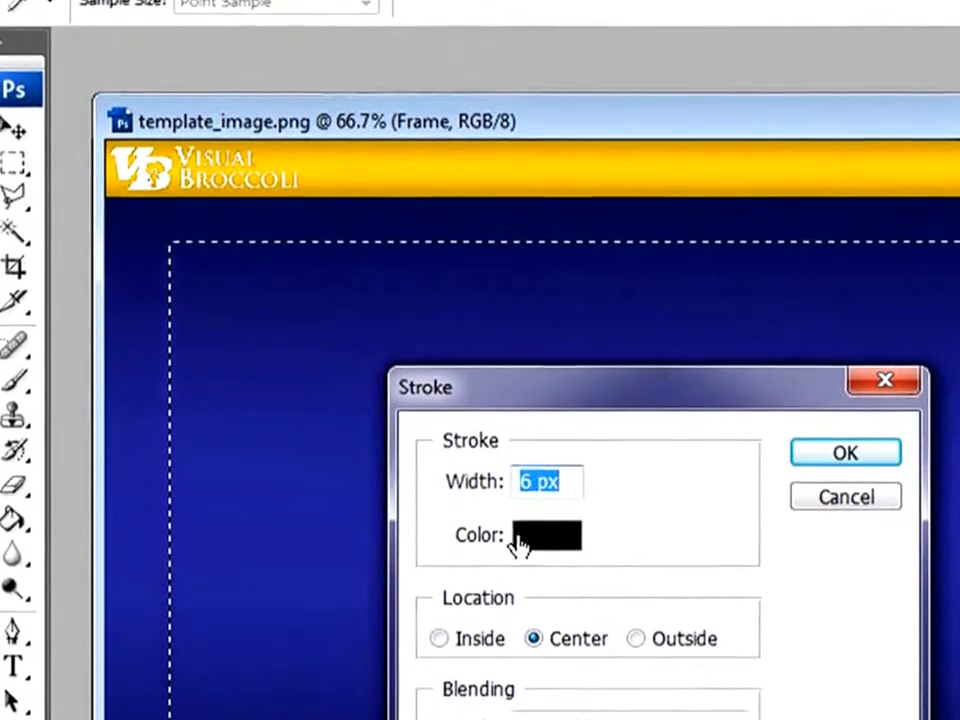
{"action": "left_click", "coordinate": [524, 543]}
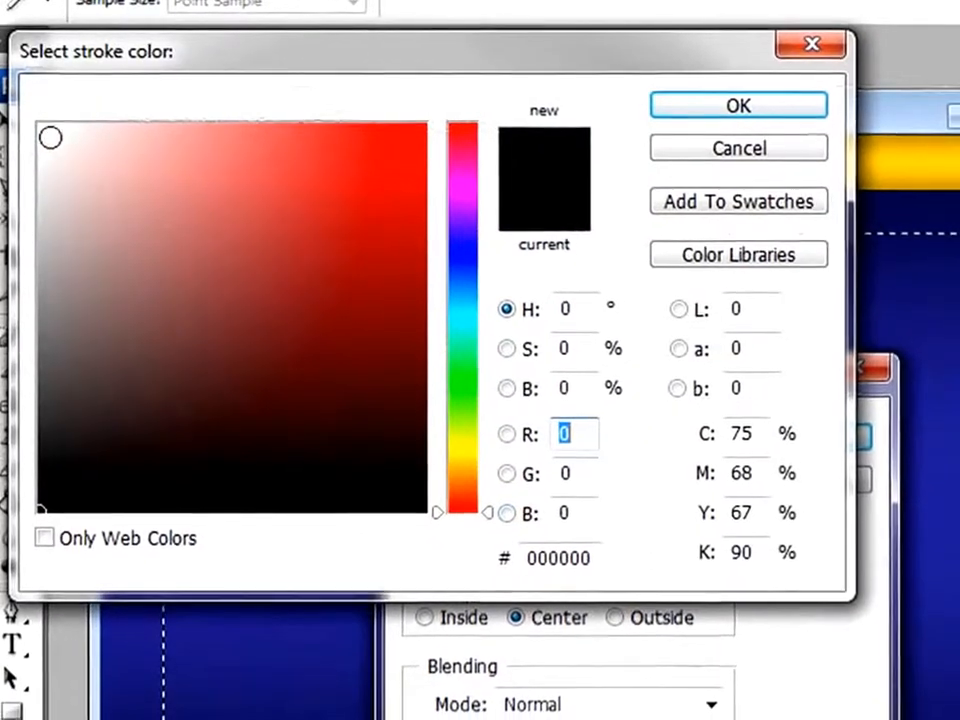
{"action": "left_click", "coordinate": [43, 128]}
{"action": "left_click", "coordinate": [775, 108]}
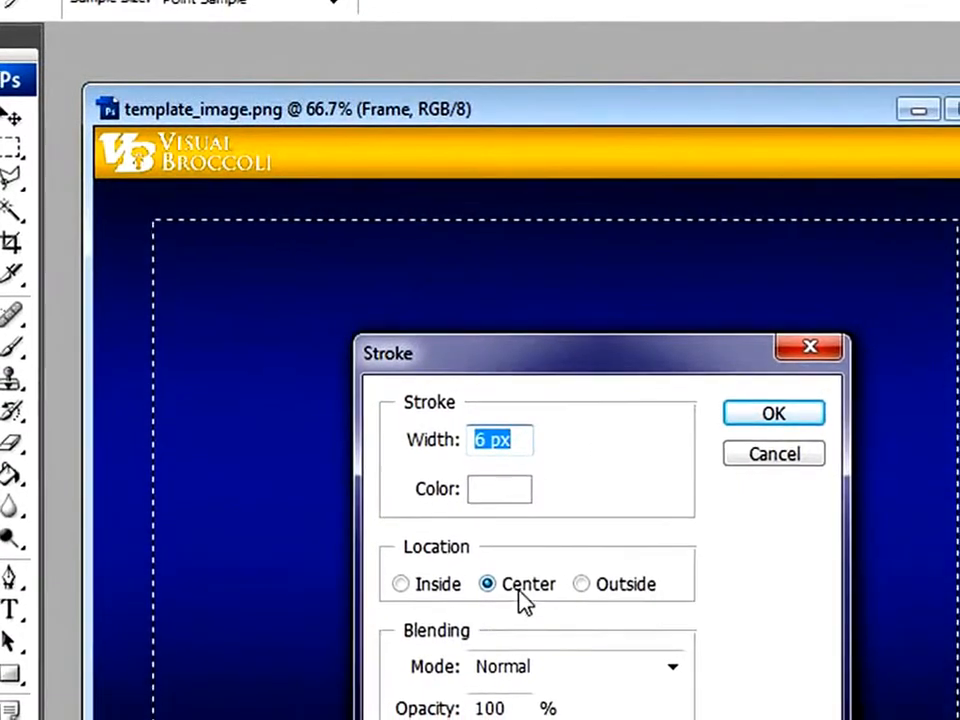
{"action": "left_click", "coordinate": [745, 418]}
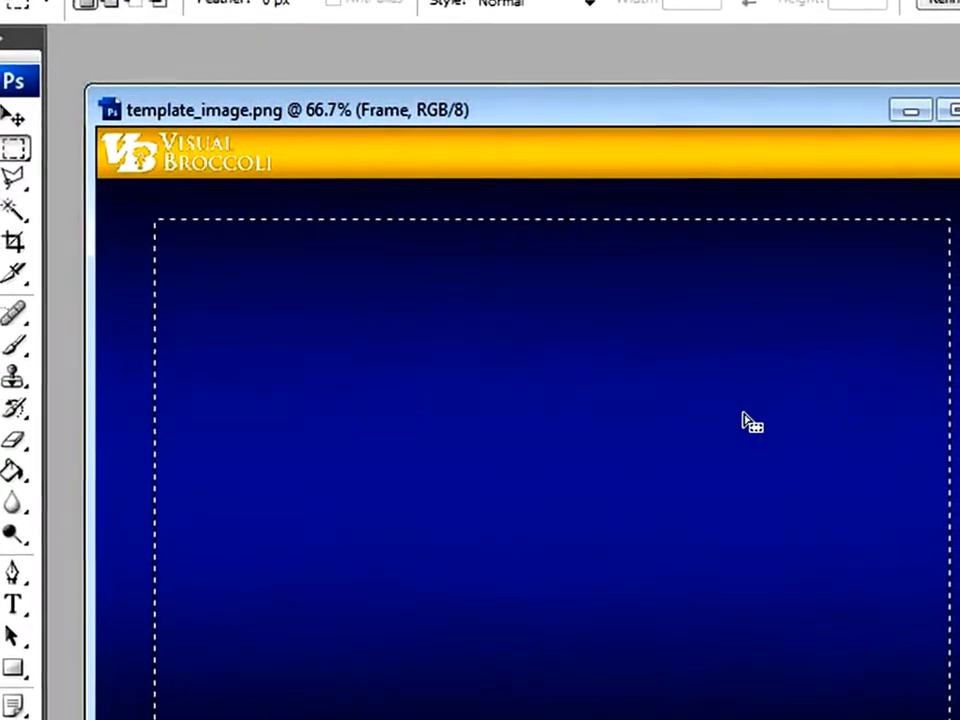
{"action": "left_click", "coordinate": [921, 675]}
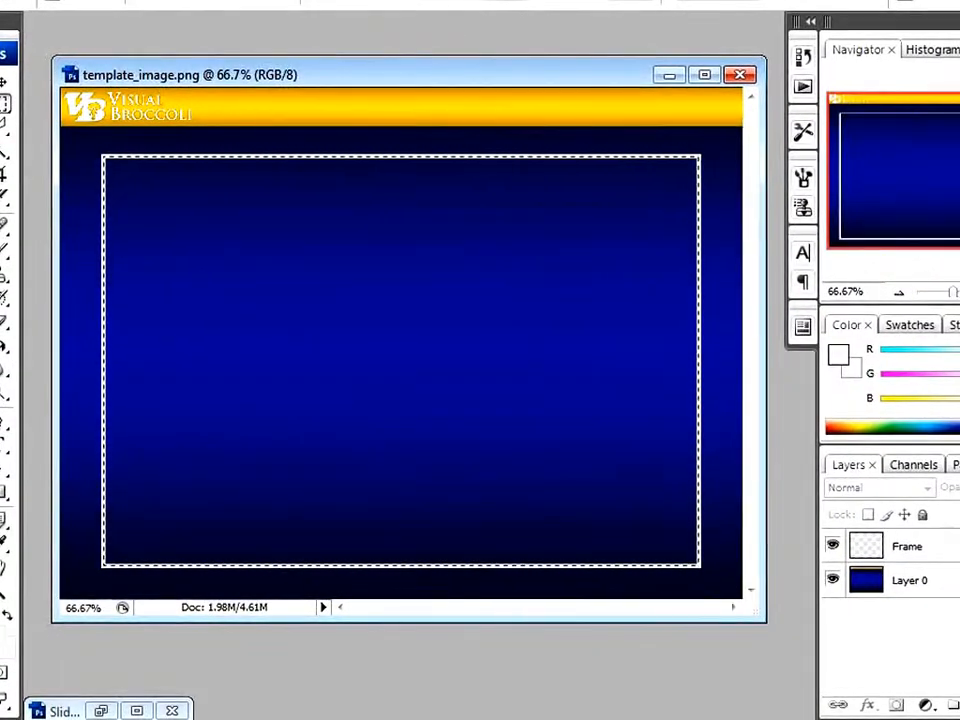
{"action": "left_click", "coordinate": [150, 2]}
{"action": "left_click", "coordinate": [176, 8]}
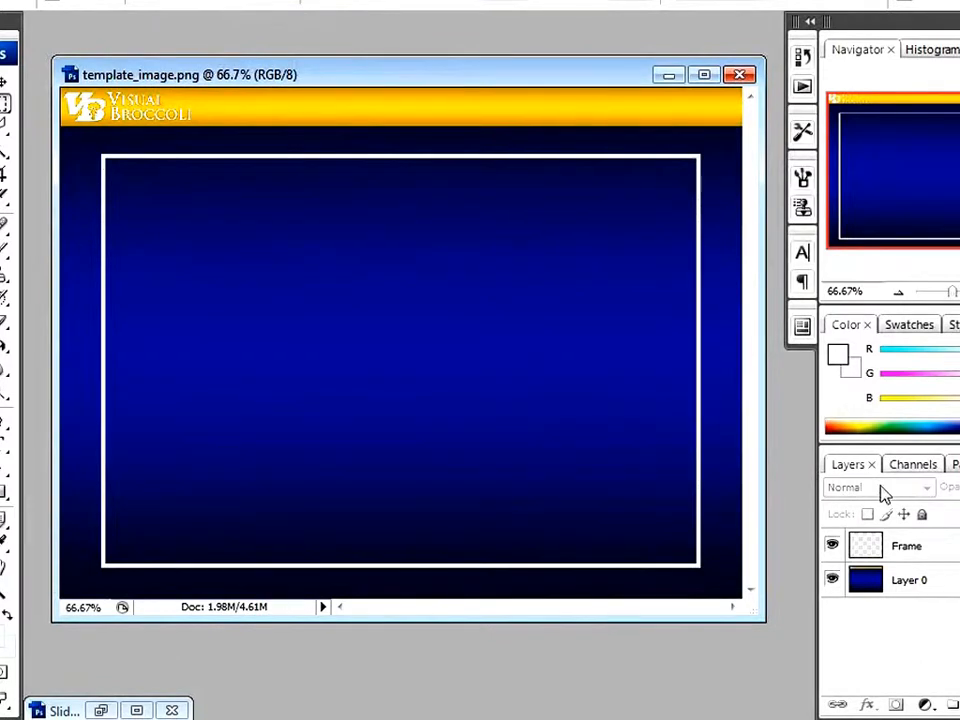
- Try a drop shadow on the Frame layer with the light angle turned to 101° and 5 px distance, and delete the effect
{"action": "left_click_drag", "start_coordinate": [529, 86], "coordinate": [532, 85]}
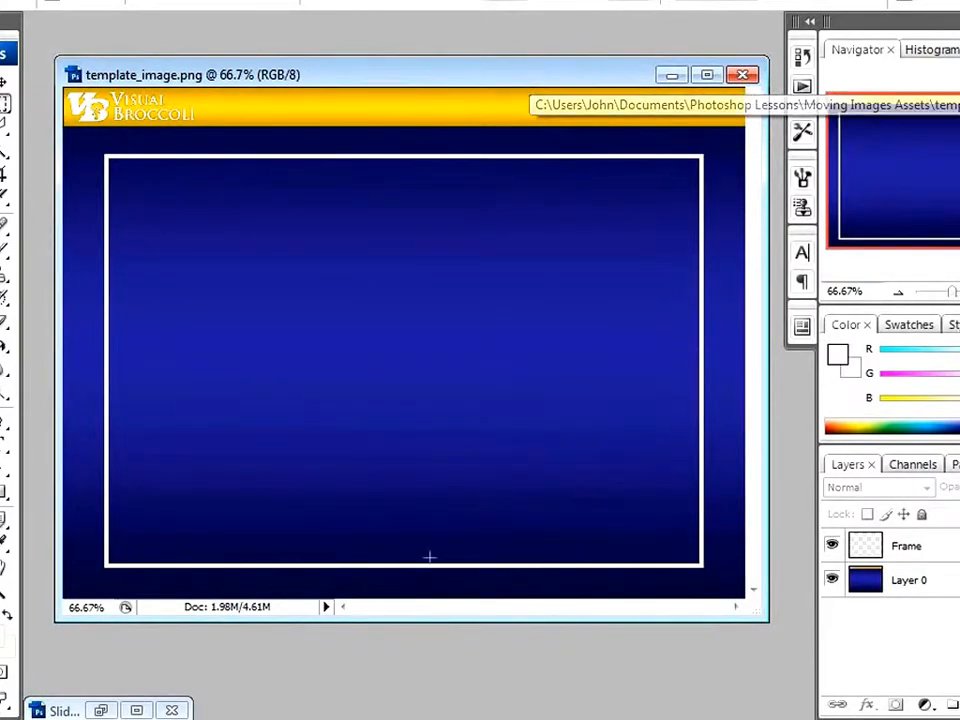
{"action": "left_click", "coordinate": [906, 549]}
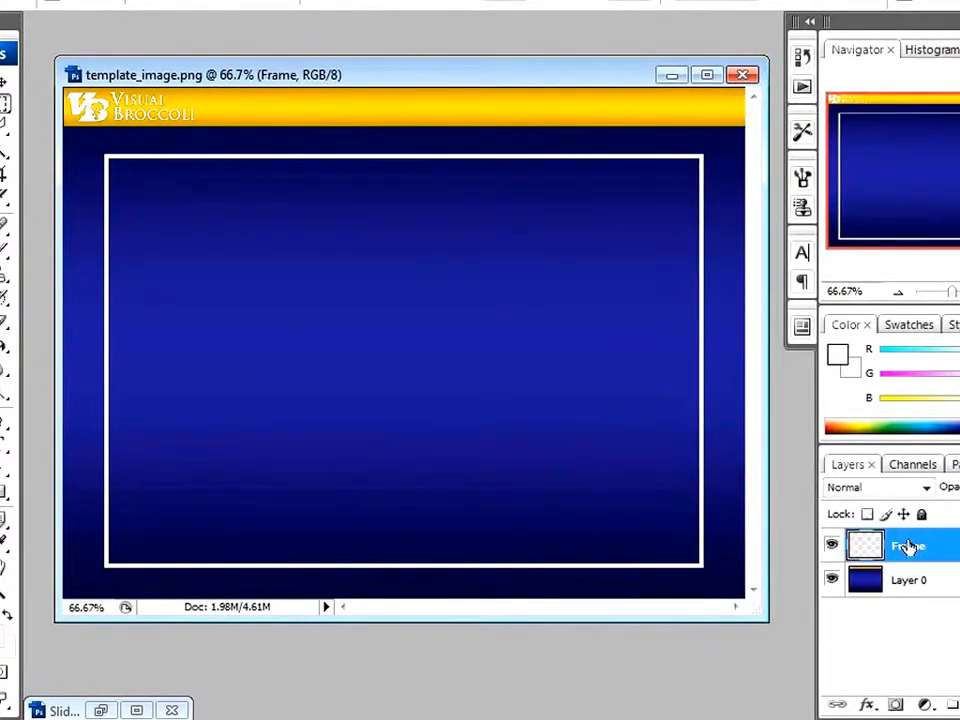
{"action": "left_click", "coordinate": [867, 706]}
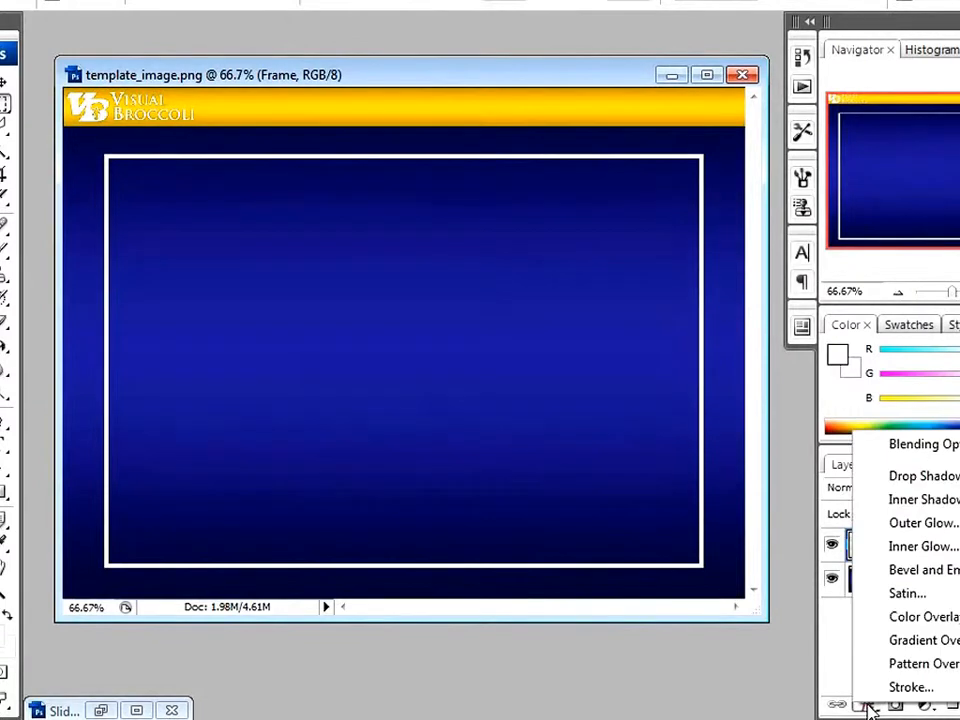
{"action": "left_click", "coordinate": [912, 478]}
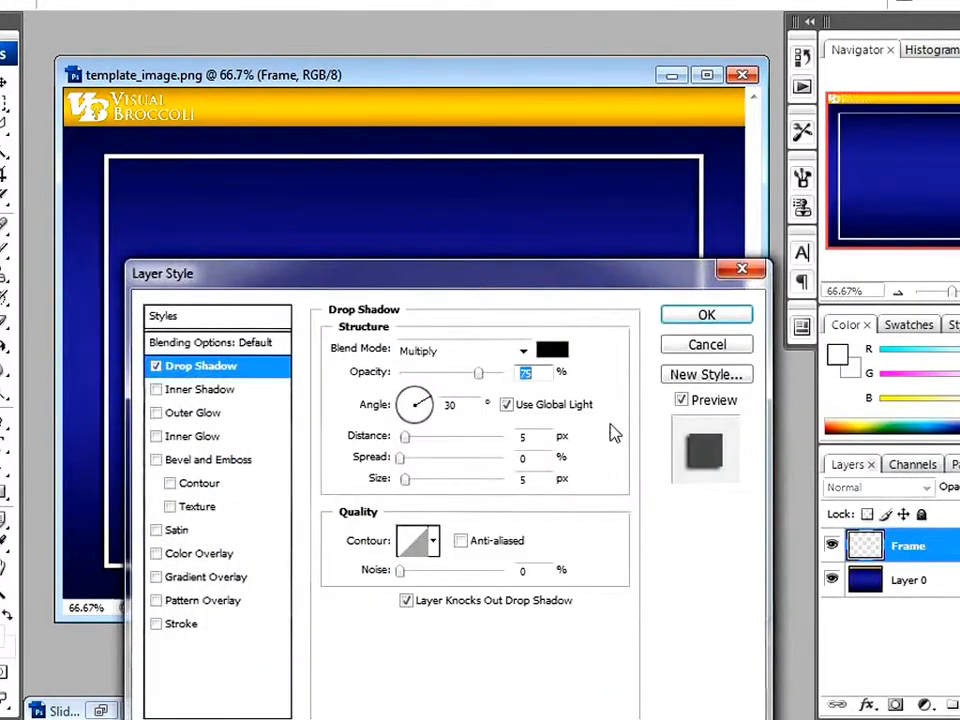
{"action": "left_click_drag", "start_coordinate": [152, 172], "coordinate": [160, 175]}
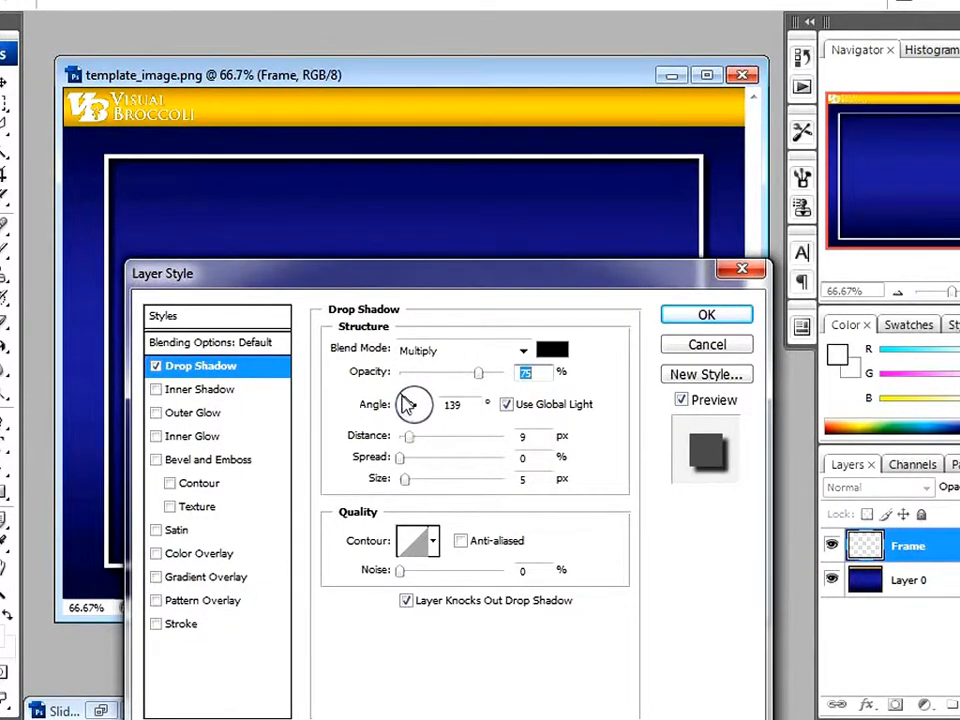
{"action": "mouse_move", "coordinate": [208, 212]}
{"action": "left_mouse_down"}
{"action": "mouse_move", "coordinate": [223, 231]}
{"action": "mouse_move", "coordinate": [199, 208]}
{"action": "left_mouse_up"}
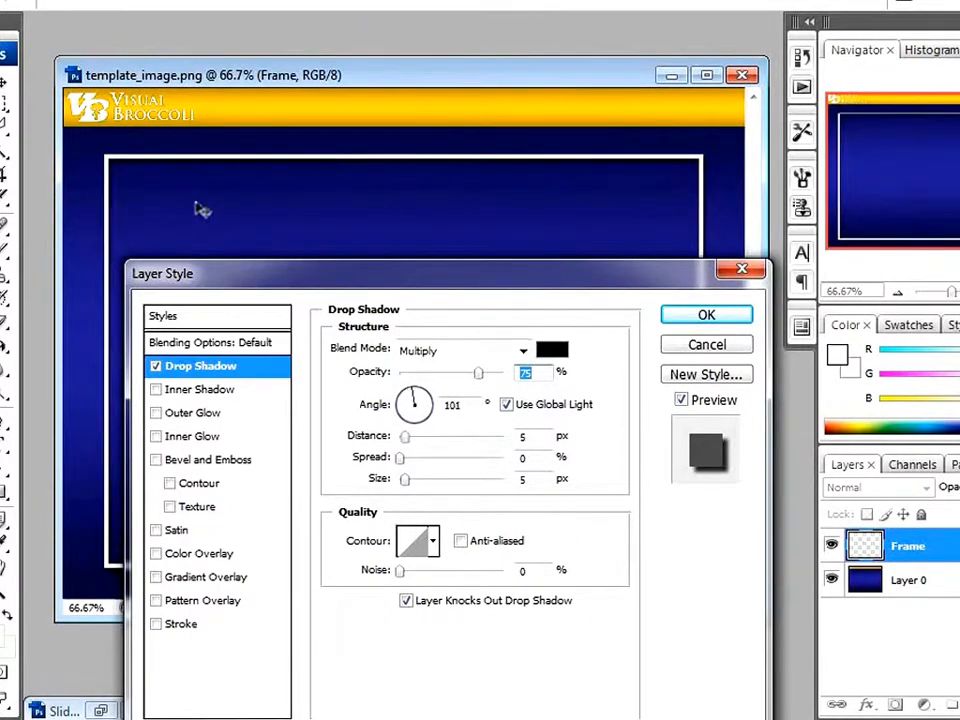
{"action": "left_click", "coordinate": [707, 316]}
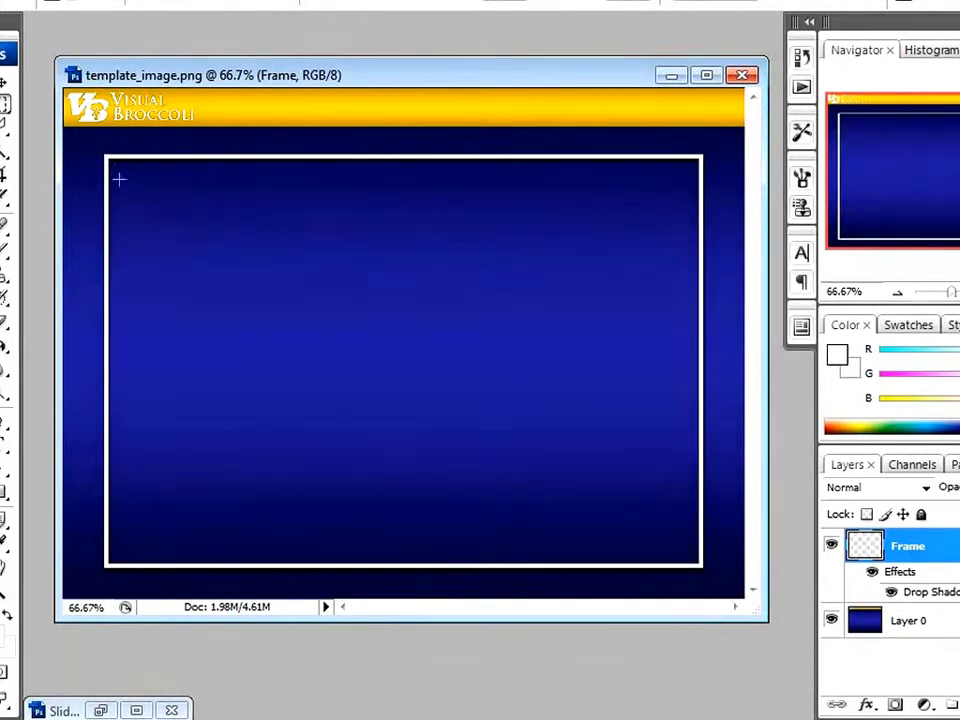
{"action": "left_click", "coordinate": [872, 571]}
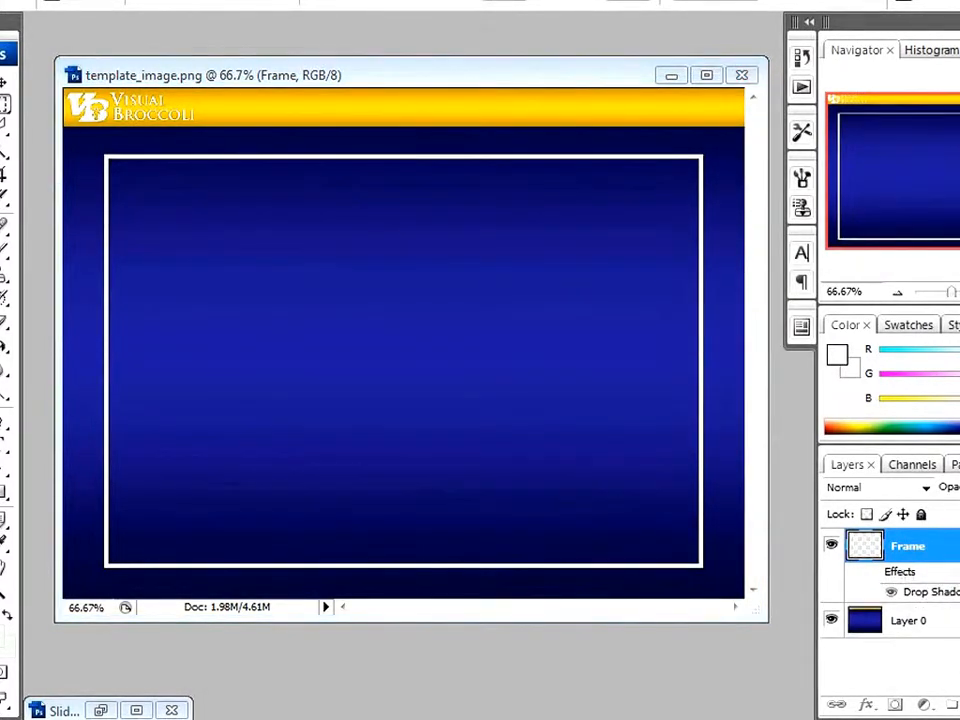
{"action": "left_click_drag", "start_coordinate": [959, 690], "coordinate": [959, 705]}
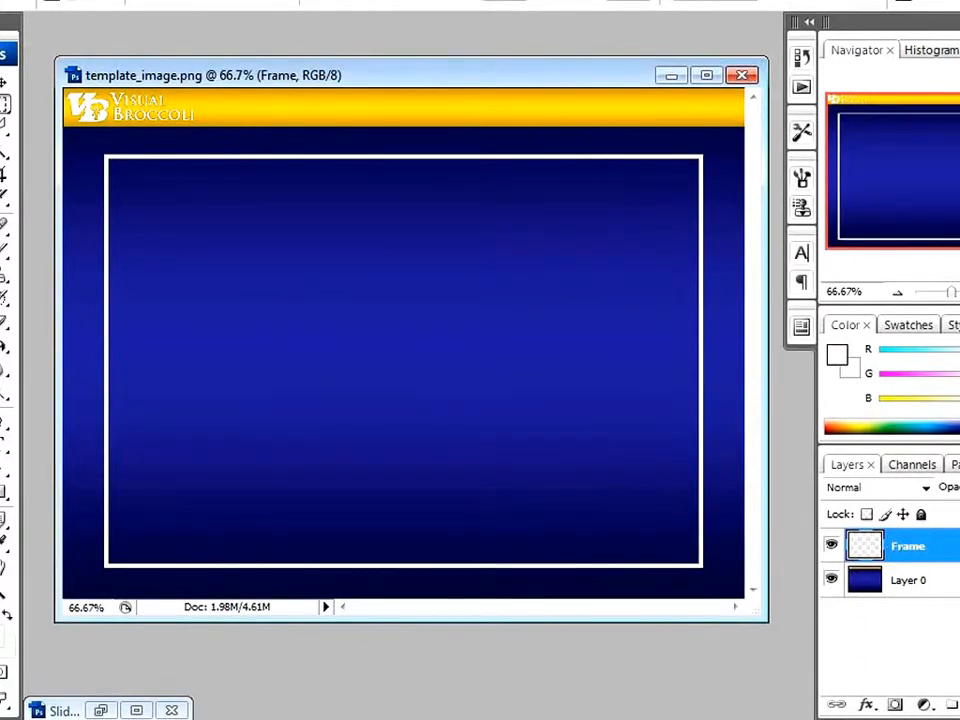
- With the Frame layer active, select the empty area inside the white frame using the Magic Wand tool
{"action": "left_click", "coordinate": [4, 156]}
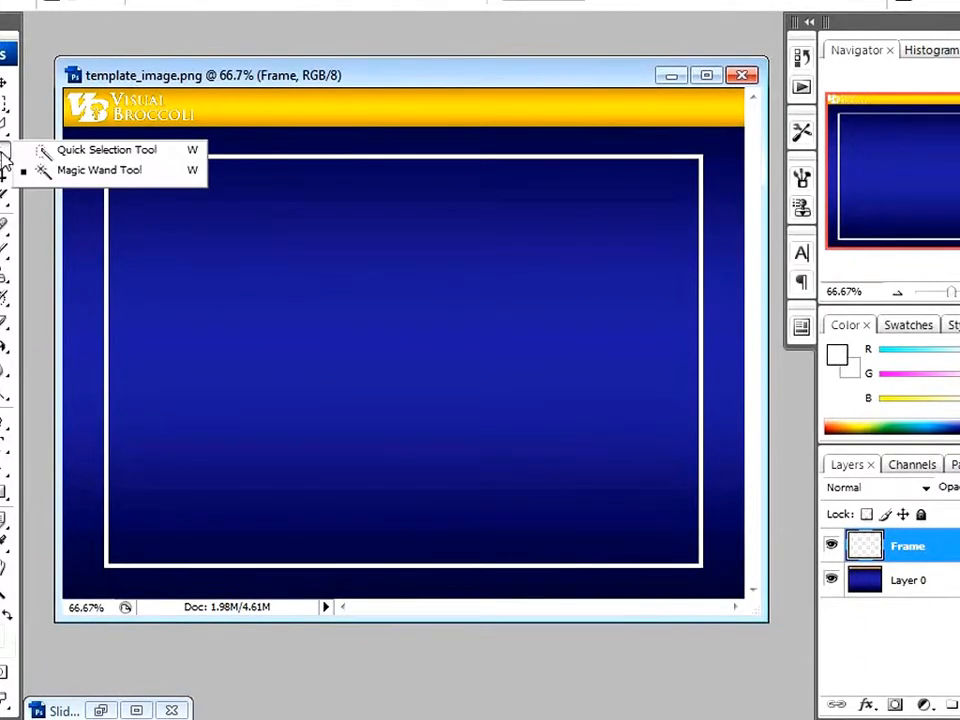
{"action": "left_click", "coordinate": [112, 170]}
{"action": "left_click", "coordinate": [343, 262]}
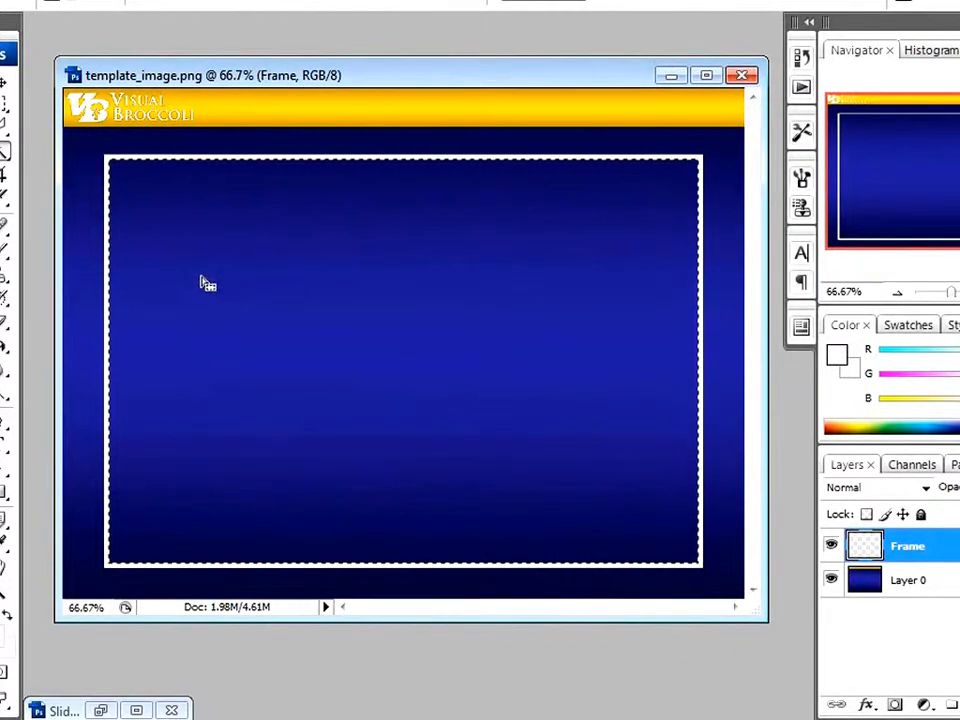
- Add a new layer between Layer 0 and Frame, fill the selected area with black, and clear the selection
{"action": "left_click", "coordinate": [934, 582]}
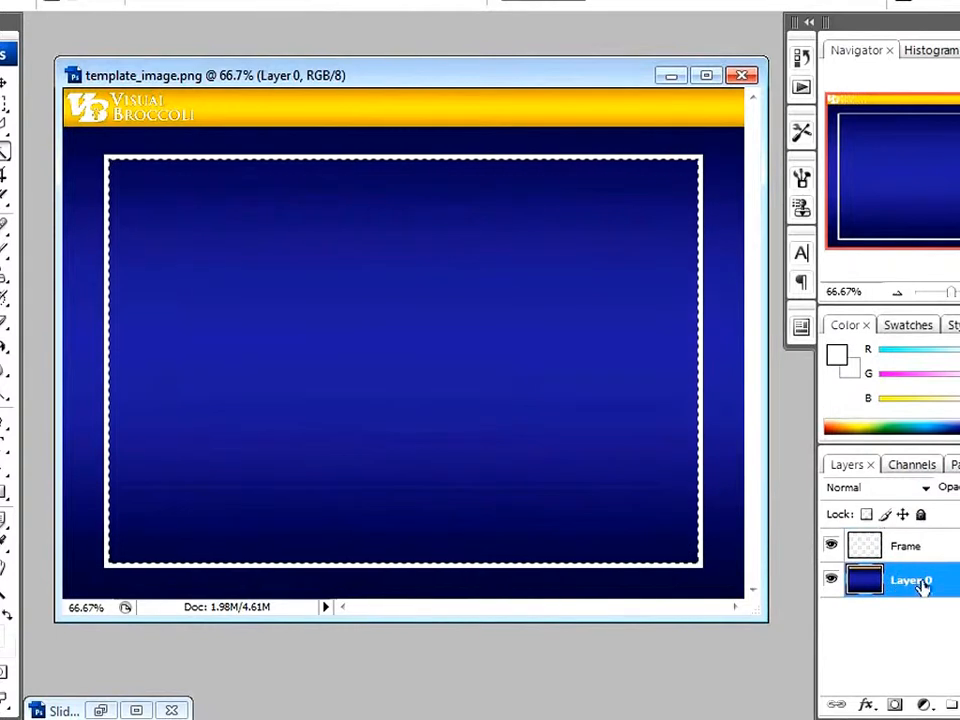
{"action": "key", "text": "ctrl+shift+alt+n"}
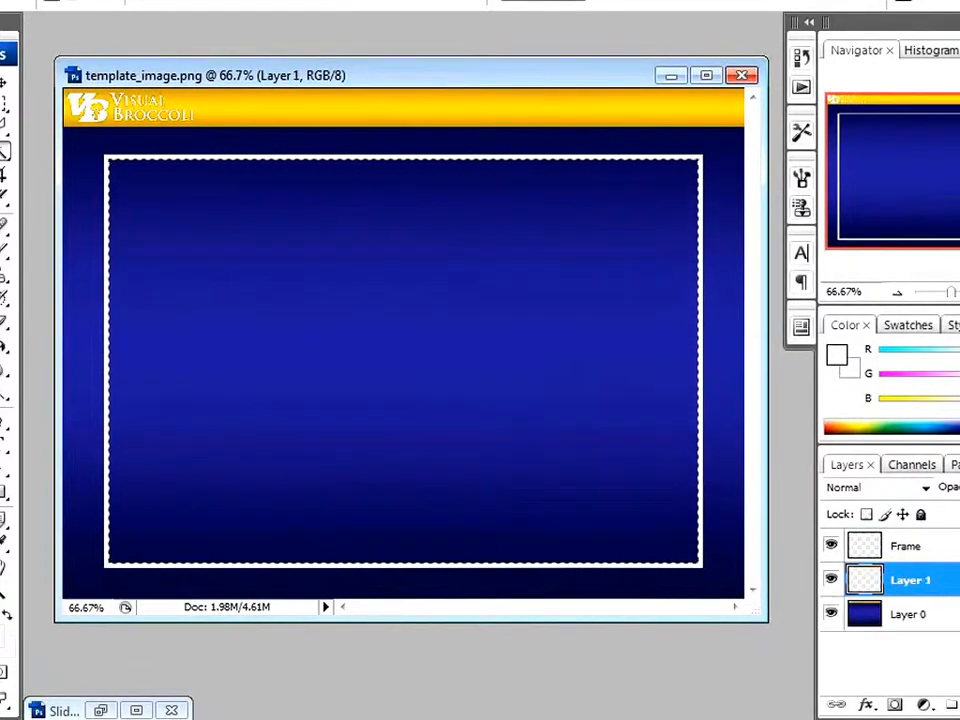
{"action": "key", "text": "d"}
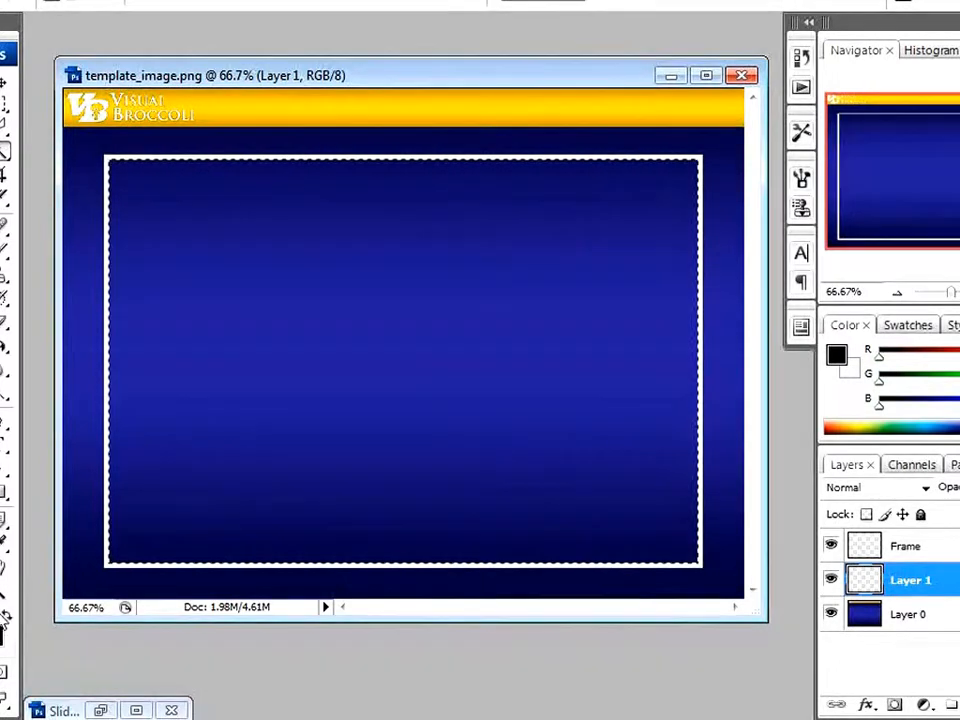
{"action": "left_click", "coordinate": [3, 349]}
{"action": "left_click", "coordinate": [298, 278]}
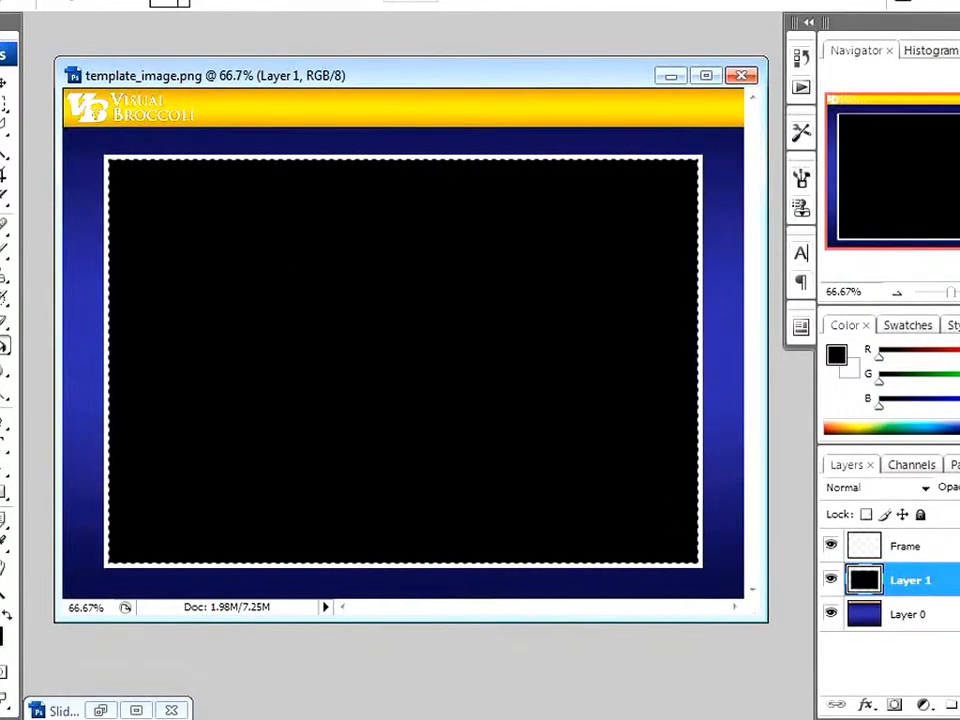
{"action": "left_click", "coordinate": [150, 2]}
{"action": "left_click", "coordinate": [180, 11]}
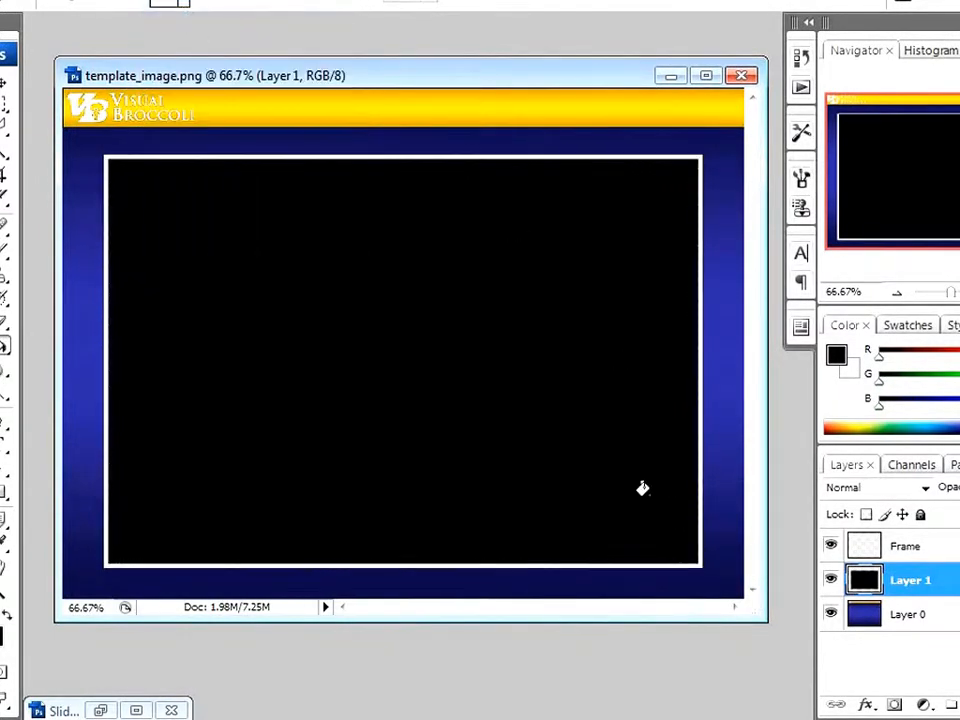
- Nudge the black rectangle on Layer 1 down and left with the Move tool, offsetting it from the white frame as a shadow
{"action": "key", "text": "v"}
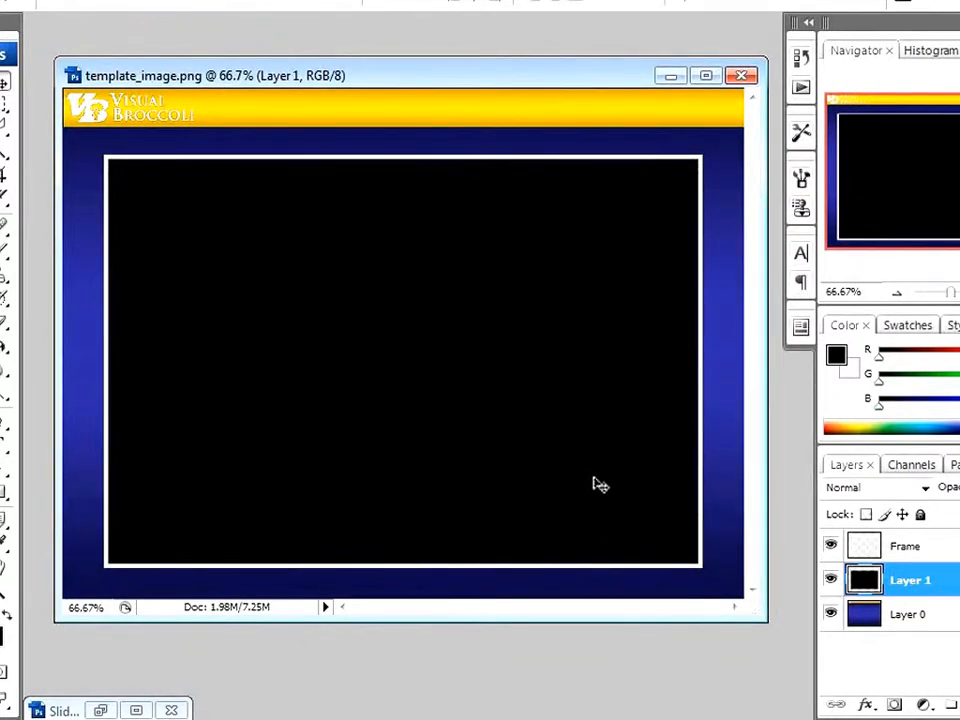
{"action": "key", "text": "Down"}
{"action": "key", "text": "Down"}
{"action": "key", "text": "Down"}
{"action": "key", "text": "Down"}
{"action": "key", "text": "Down"}
{"action": "key", "text": "Down"}
{"action": "key", "text": "Down"}
{"action": "key", "text": "Down"}
{"action": "key", "text": "Down"}
{"action": "key", "text": "Down"}
{"action": "key", "text": "Down"}
{"action": "key", "text": "Down"}
{"action": "key", "text": "Down"}
{"action": "key", "text": "Down"}
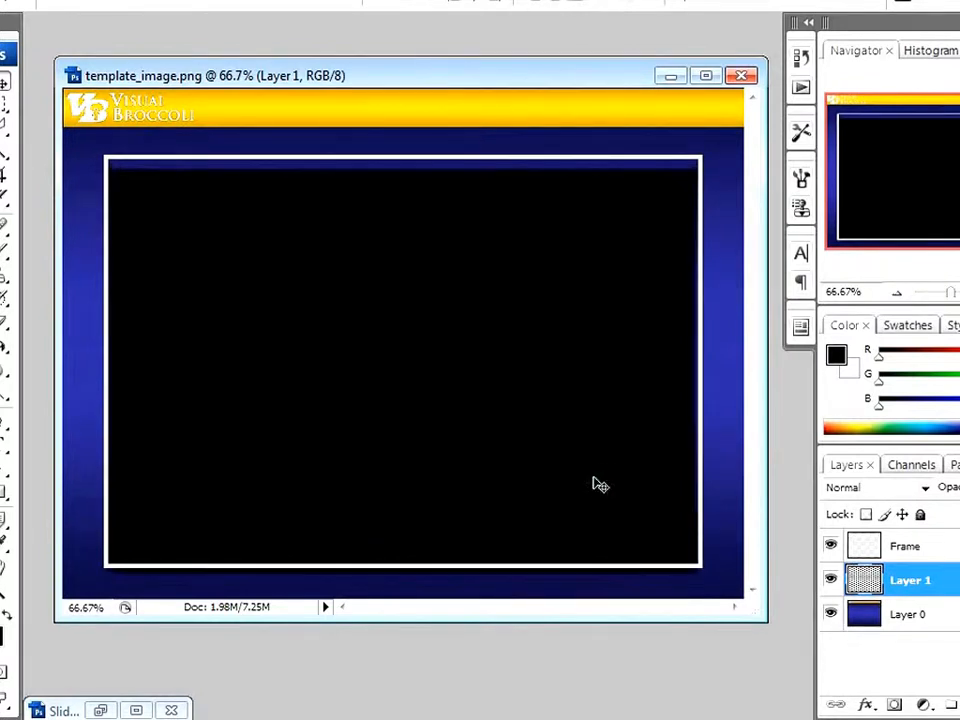
{"action": "key", "text": "Left"}
{"action": "key", "text": "Left"}
{"action": "key", "text": "Left"}
{"action": "key", "text": "Left"}
{"action": "key", "text": "Left"}
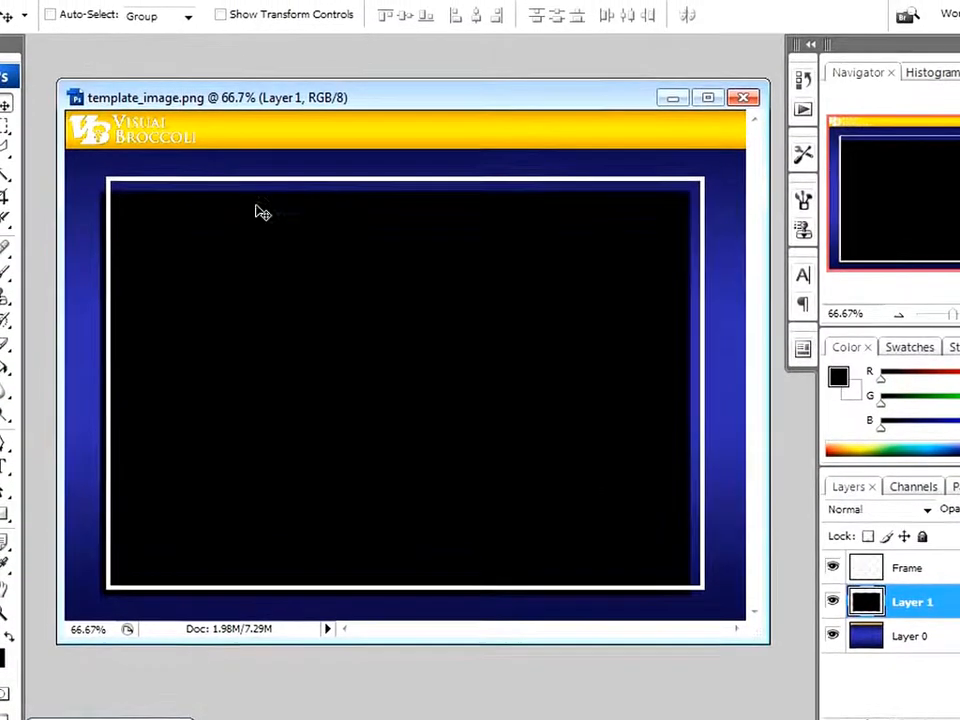
- Apply a Gaussian Blur with a 6.5-pixel radius to the black rectangle on Layer 1 and lower the layer's opacity to make it translucent
{"action": "left_click", "coordinate": [210, 5]}
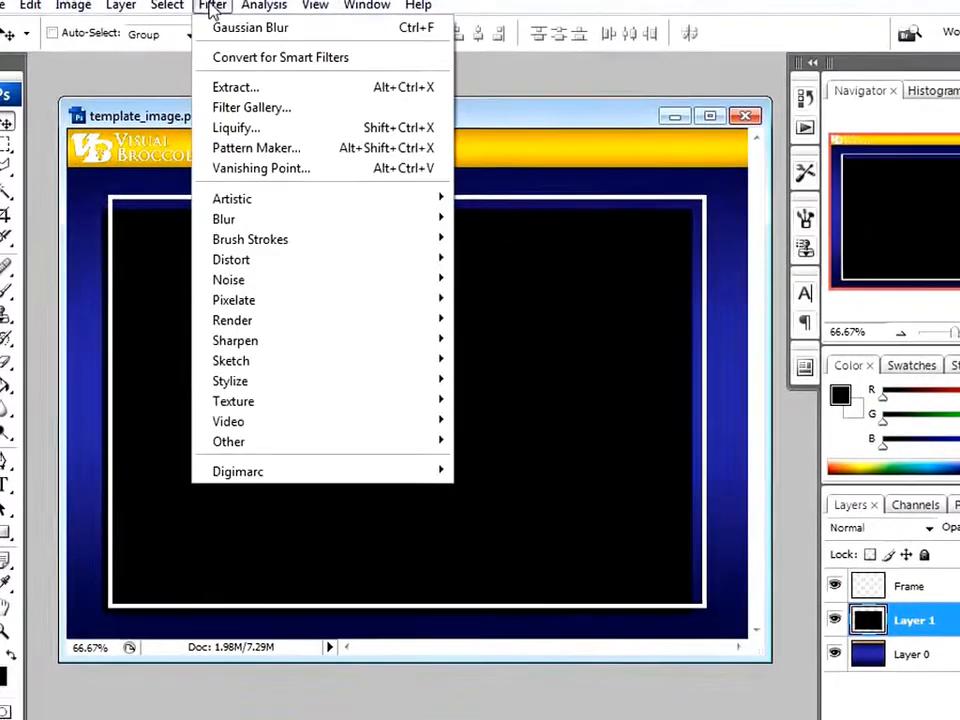
{"action": "mouse_move", "coordinate": [245, 223]}
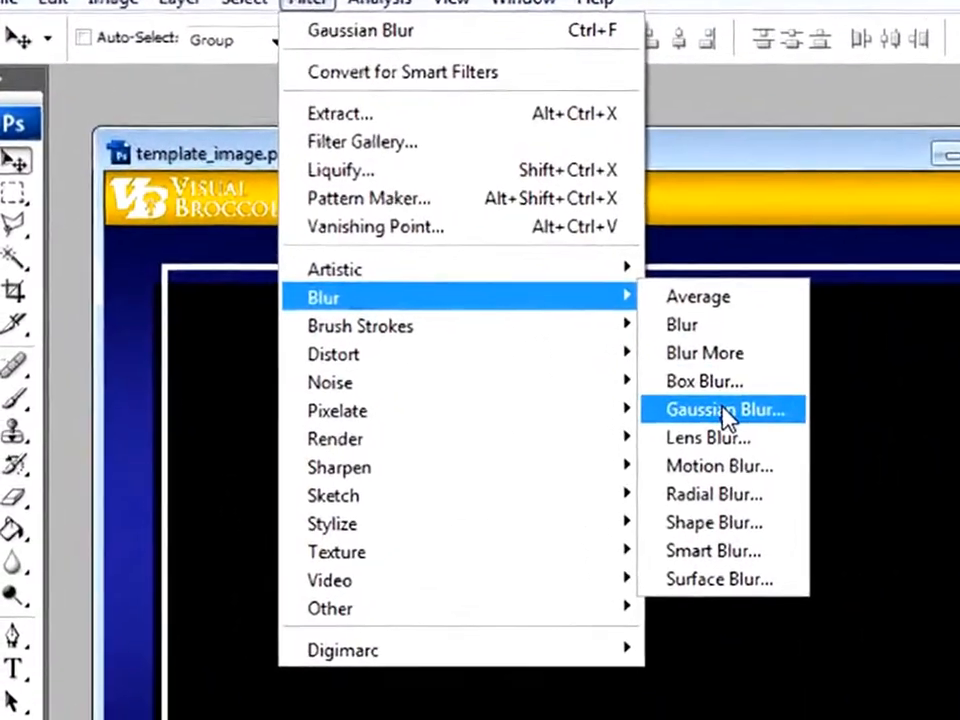
{"action": "left_click", "coordinate": [675, 416]}
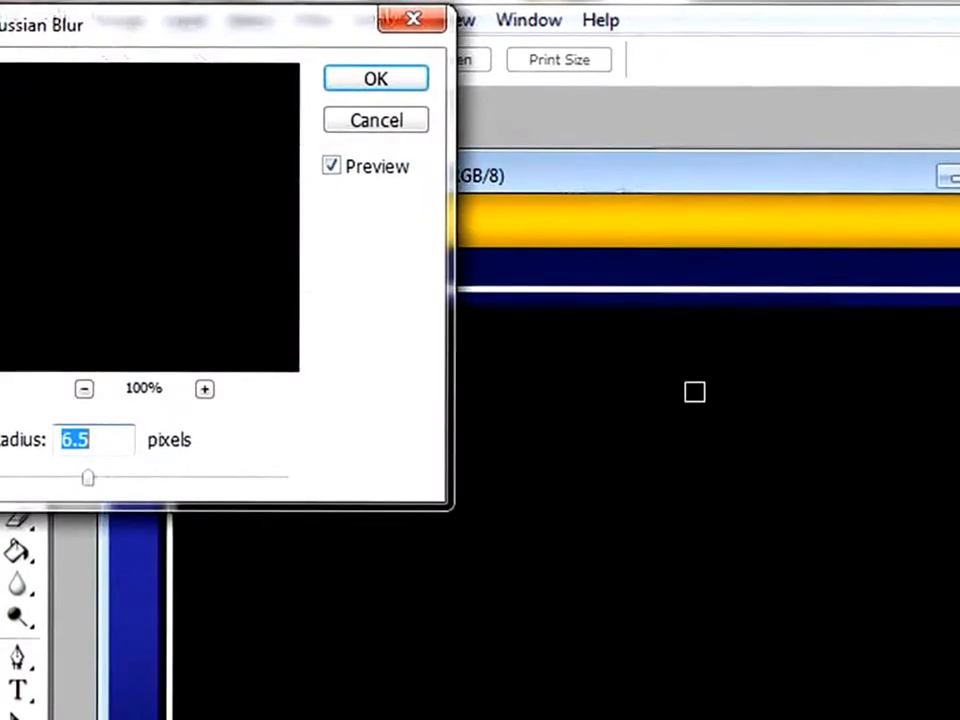
{"action": "left_click_drag", "start_coordinate": [317, 40], "coordinate": [762, 168]}
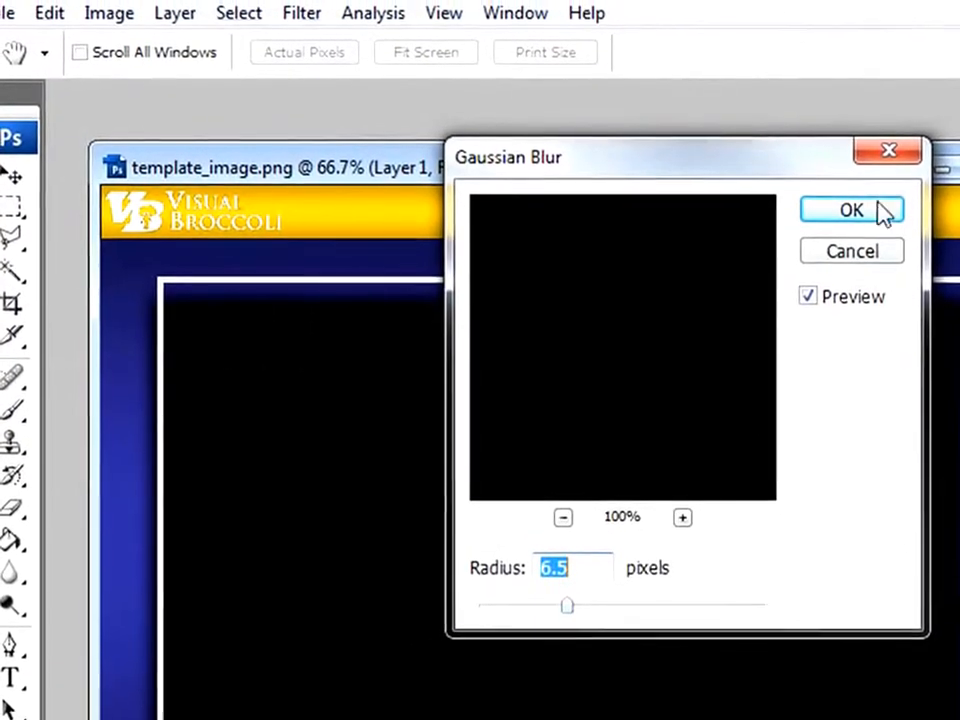
{"action": "left_click", "coordinate": [885, 210]}
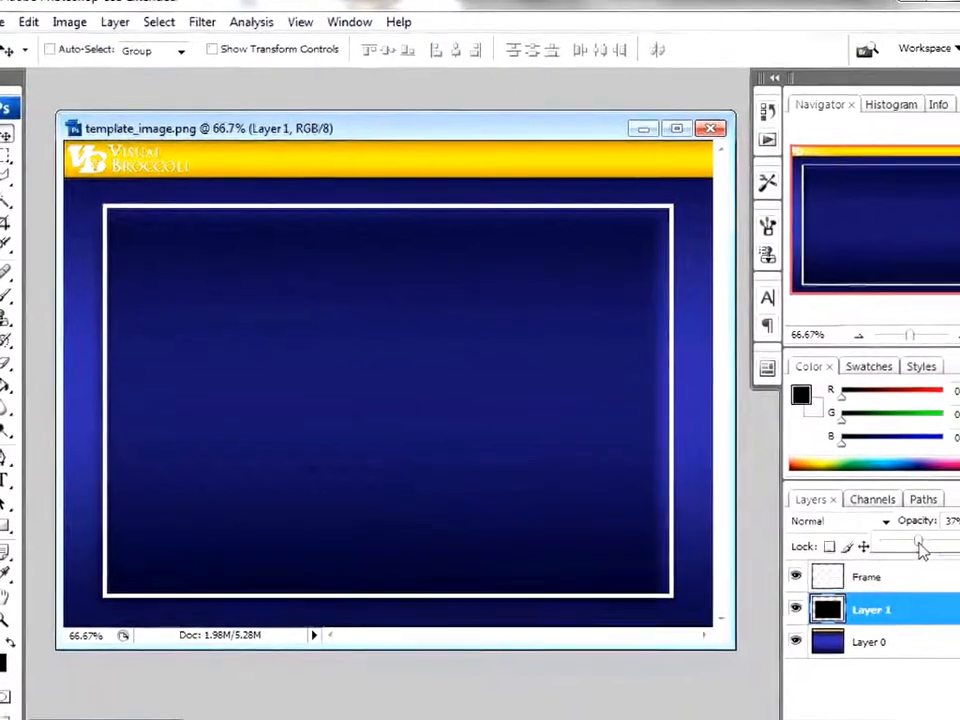
{"action": "left_click_drag", "start_coordinate": [898, 537], "coordinate": [895, 535]}
{"action": "left_click", "coordinate": [889, 681]}
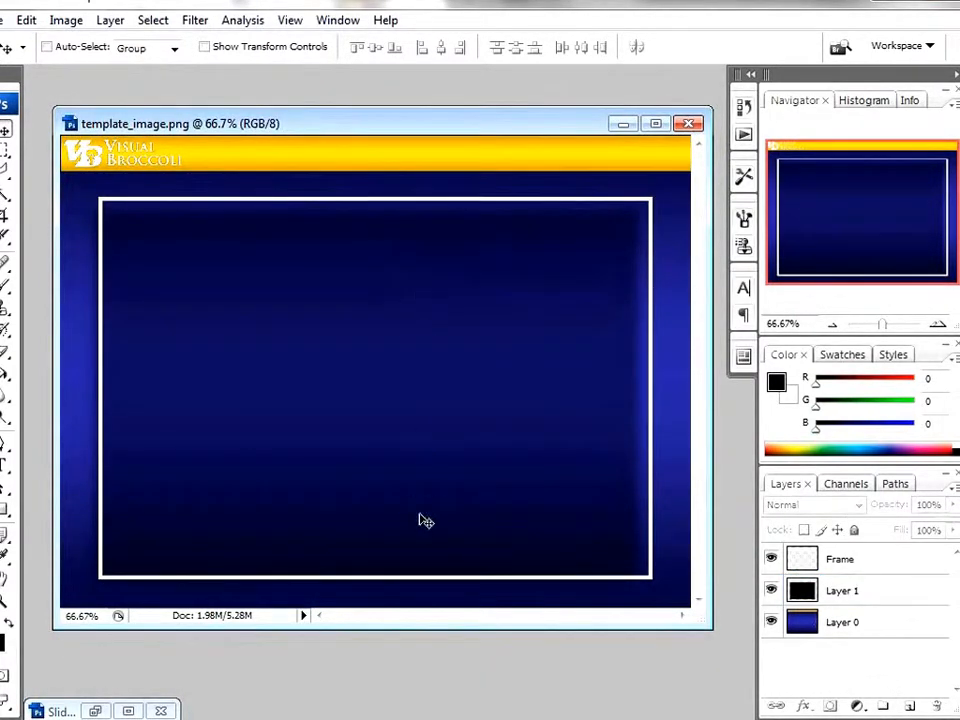
- Use the Magic Wand on the Frame layer to select the interior of the white frame again
{"action": "left_click", "coordinate": [843, 558]}
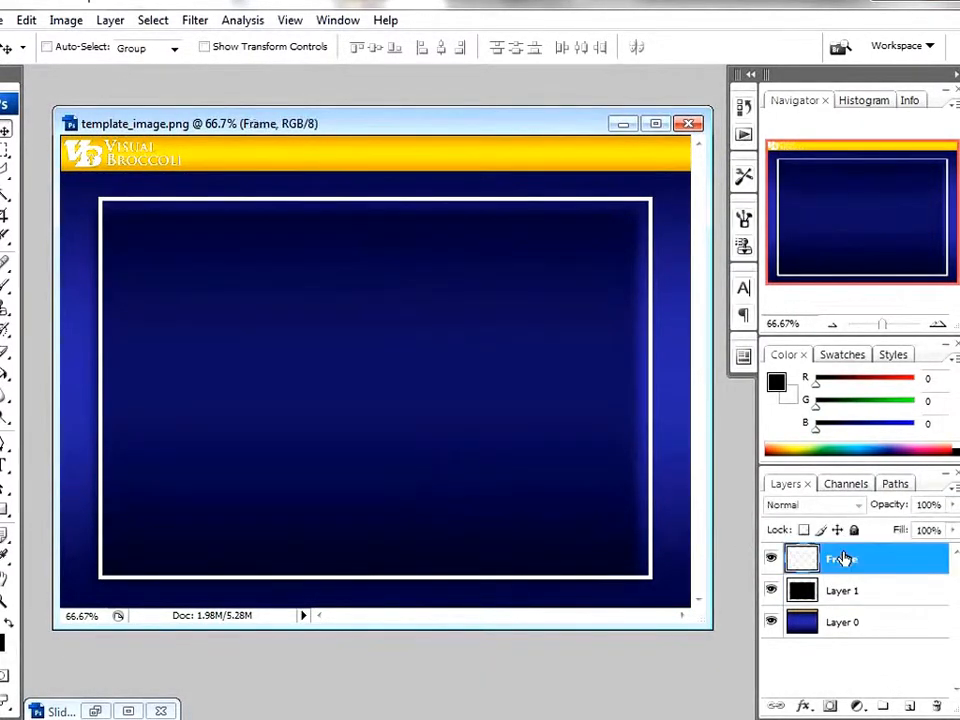
{"action": "left_click", "coordinate": [7, 196]}
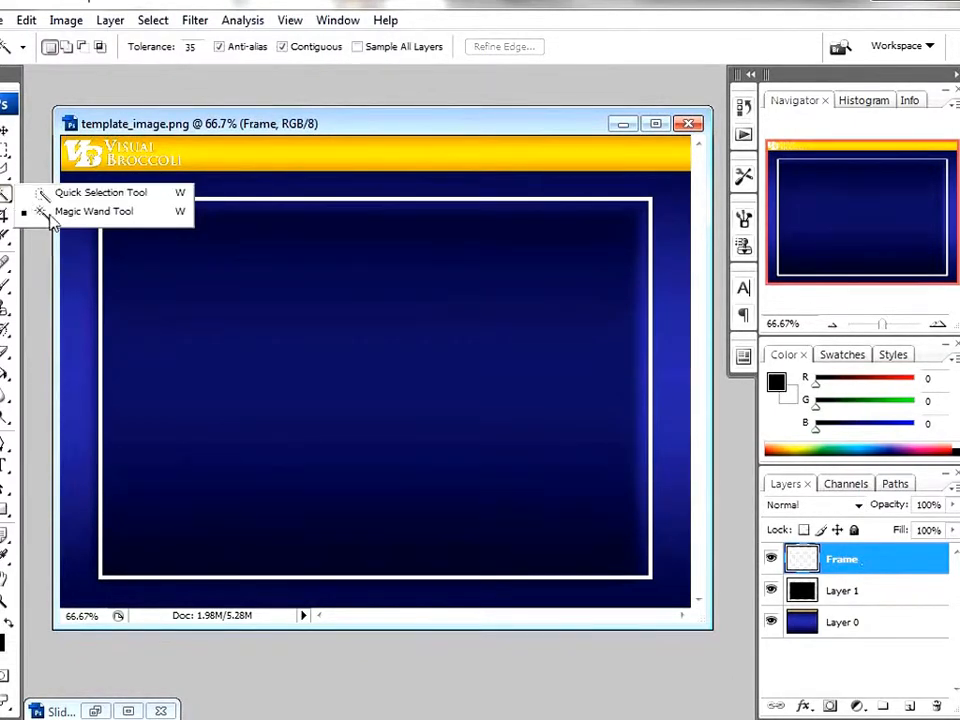
{"action": "left_click", "coordinate": [50, 213]}
{"action": "left_click", "coordinate": [157, 238]}
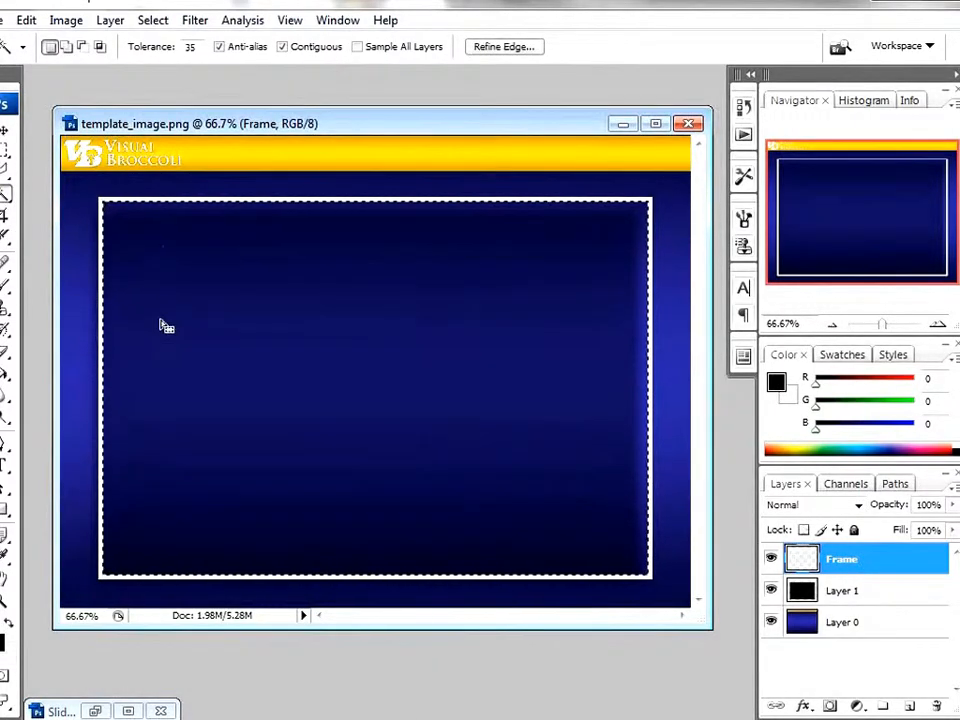
- Rename Layer 1 as Shadow and delete the part of it inside the selected frame interior, clearing the selection
{"action": "left_click", "coordinate": [845, 592]}
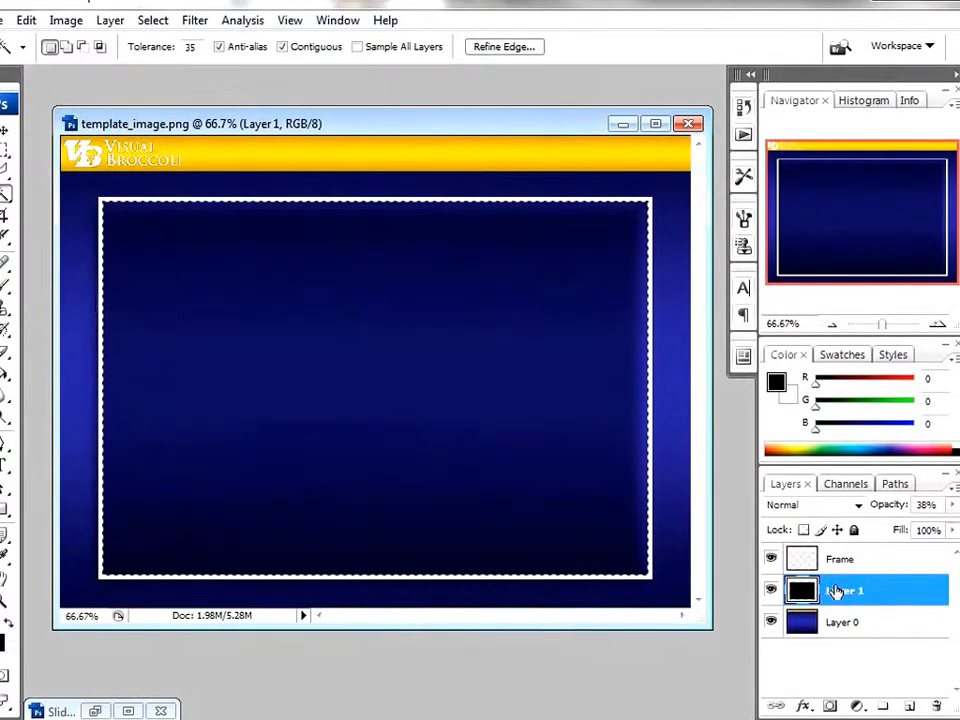
{"action": "double_click", "coordinate": [838, 590]}
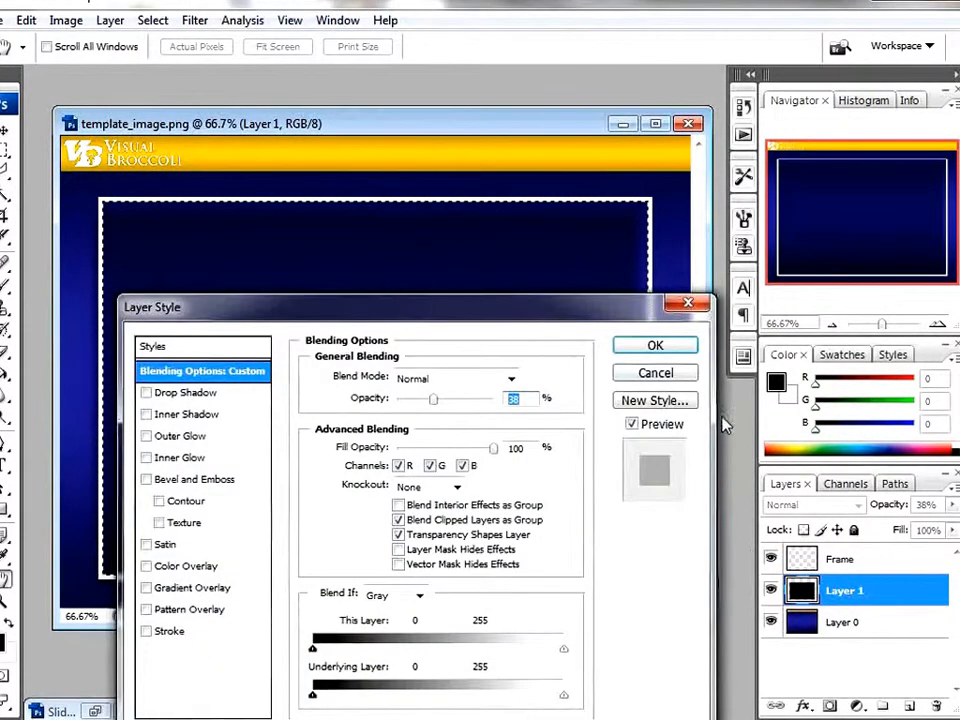
{"action": "left_click", "coordinate": [686, 374]}
{"action": "double_click", "coordinate": [846, 591]}
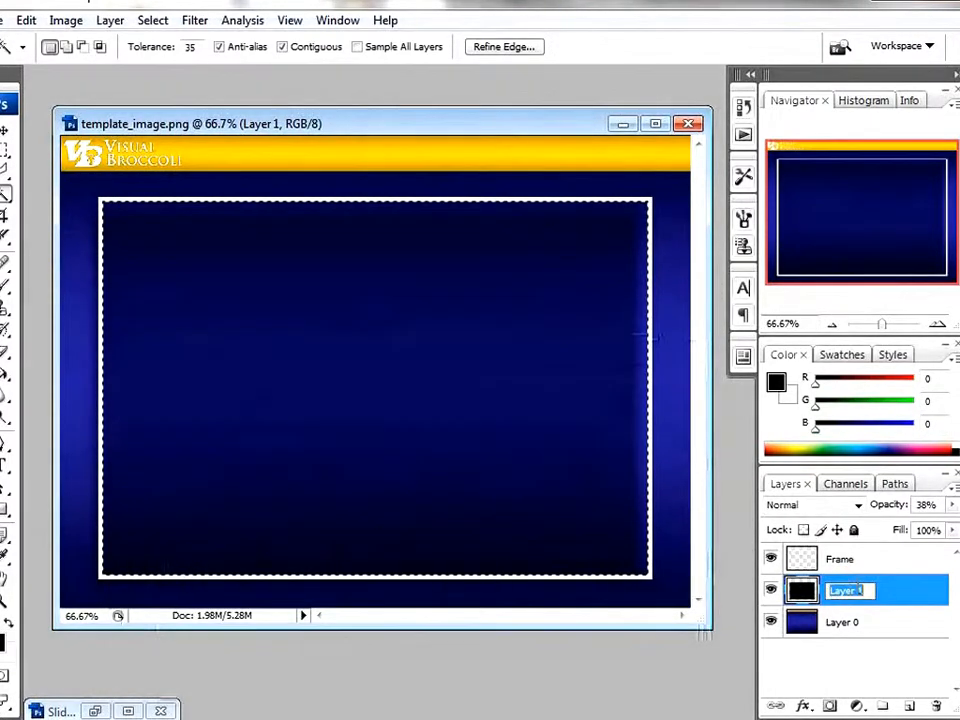
{"action": "key", "text": "BackSpace"}
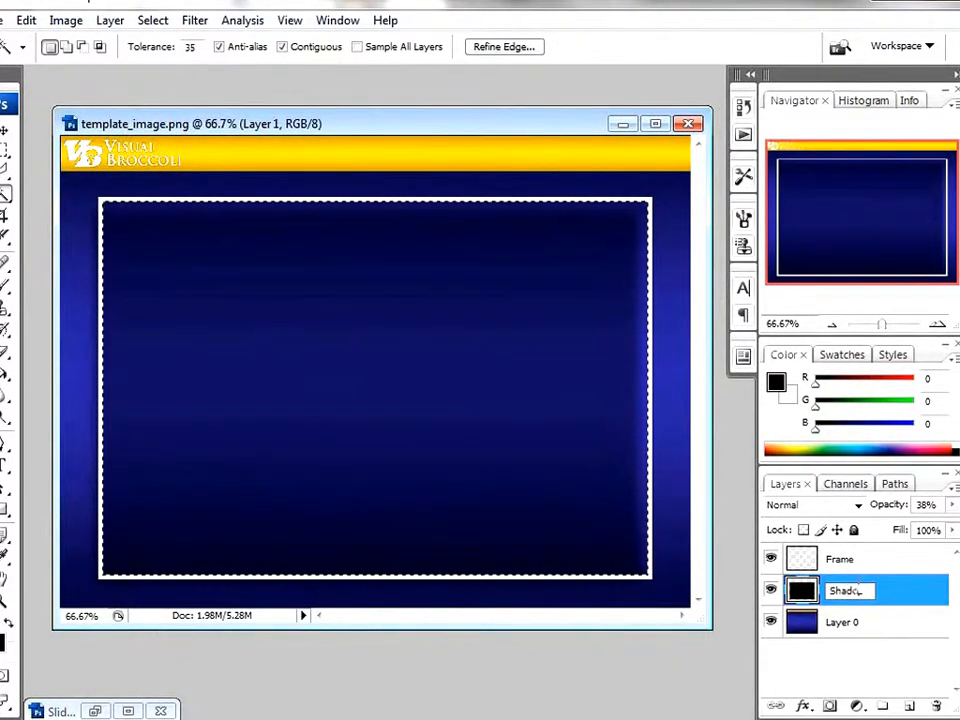
{"action": "type", "text": "Shadow"}
{"action": "key", "text": "Return"}
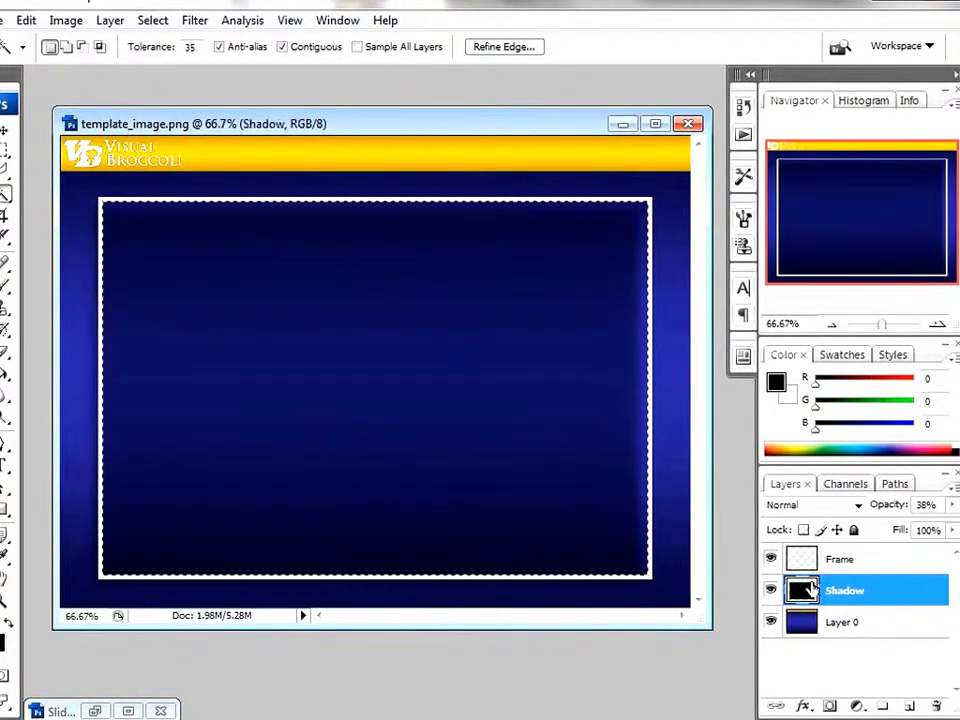
{"action": "key", "text": "Delete"}
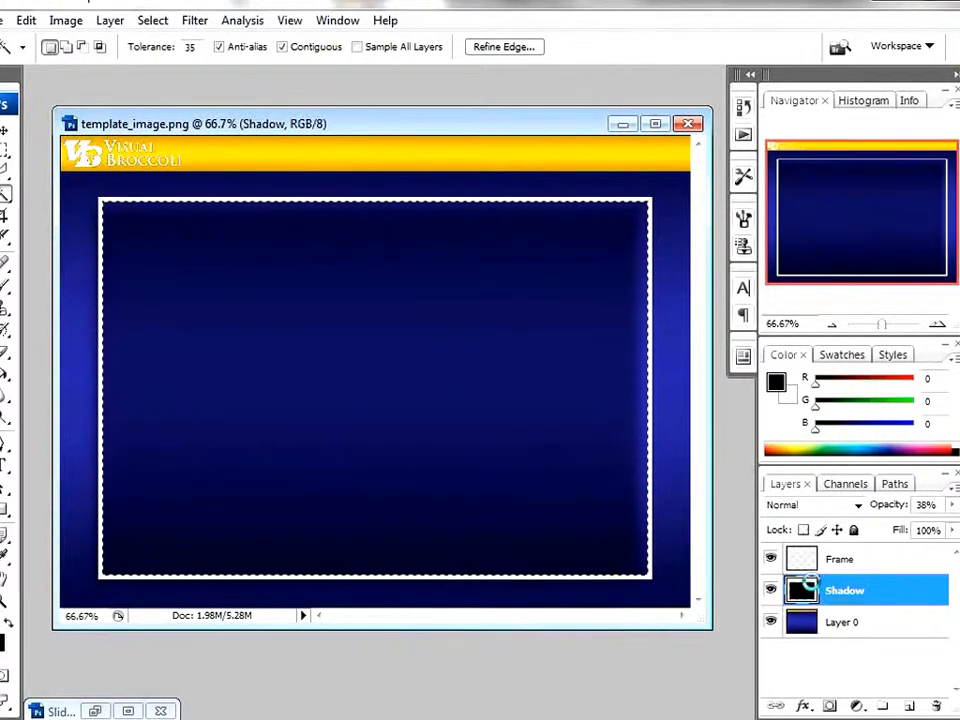
{"action": "key", "text": "ctrl+d"}
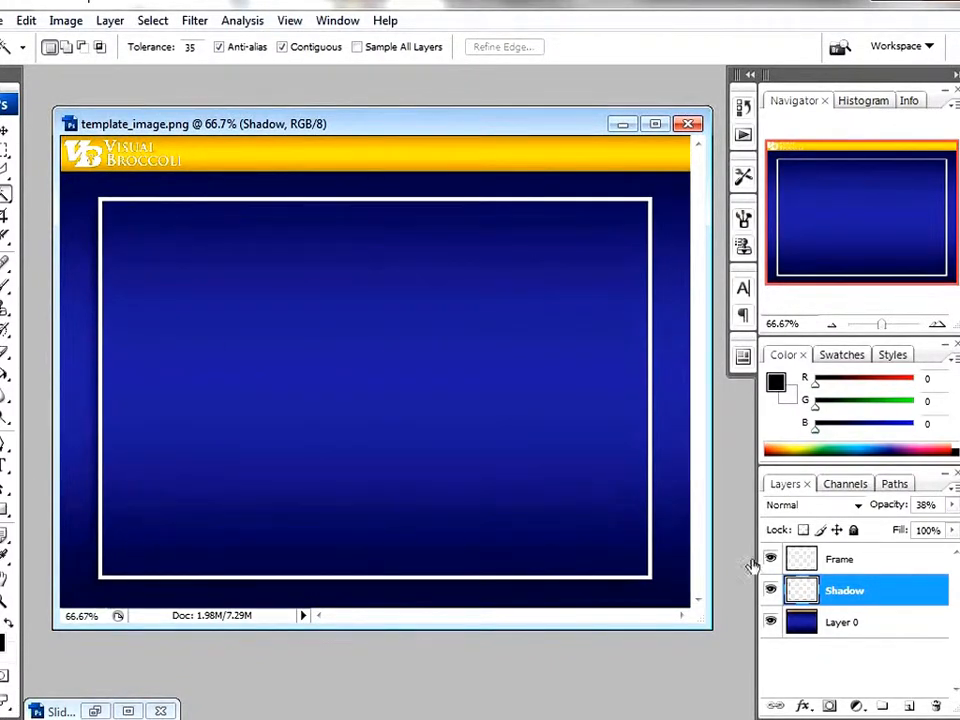
- Rename Layer 0 as BG and add a layer mask to it
{"action": "left_click", "coordinate": [815, 563]}
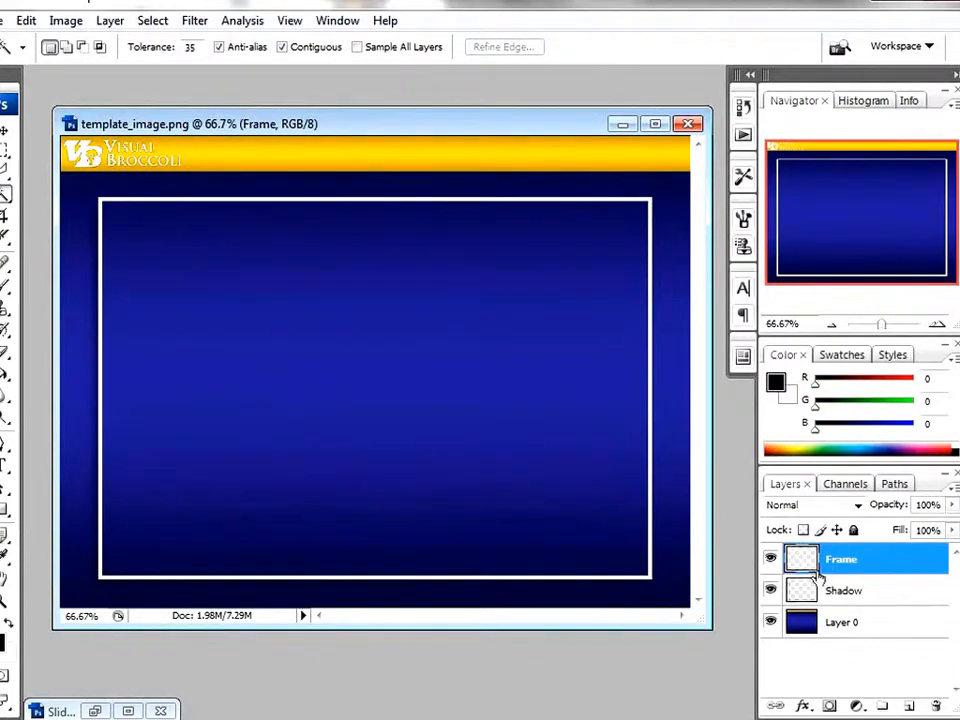
{"action": "left_click", "coordinate": [845, 623]}
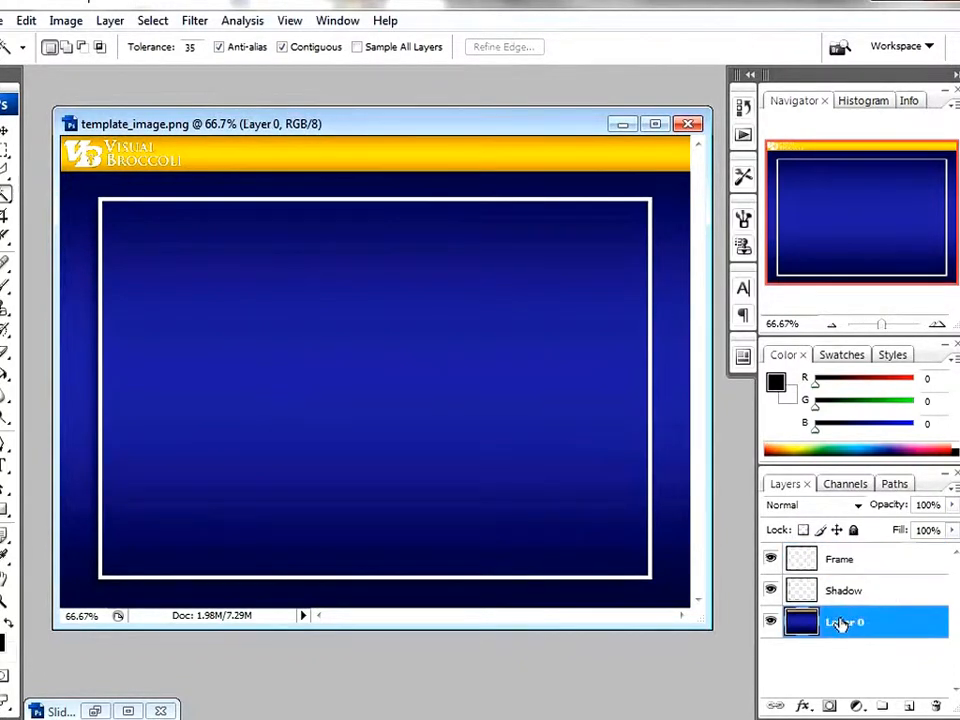
{"action": "double_click", "coordinate": [843, 623]}
{"action": "type", "text": "BG"}
{"action": "key", "text": "Return"}
{"action": "left_click", "coordinate": [829, 706]}
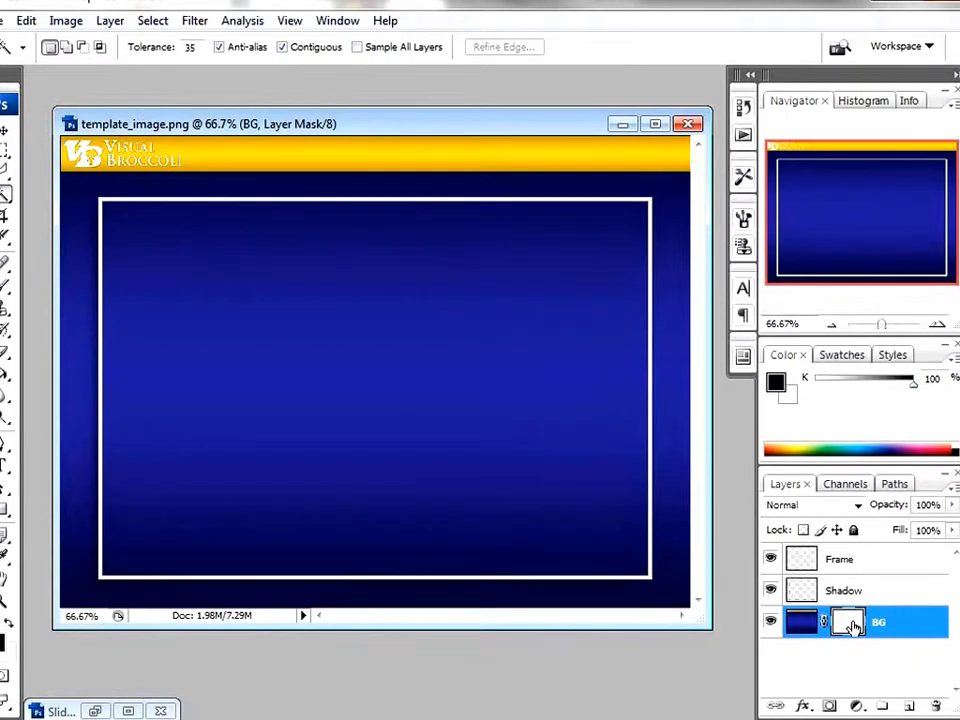
- Select the frame's interior from the Frame layer with the Magic Wand and fill it with black on the BG layer mask
{"action": "left_click", "coordinate": [842, 560]}
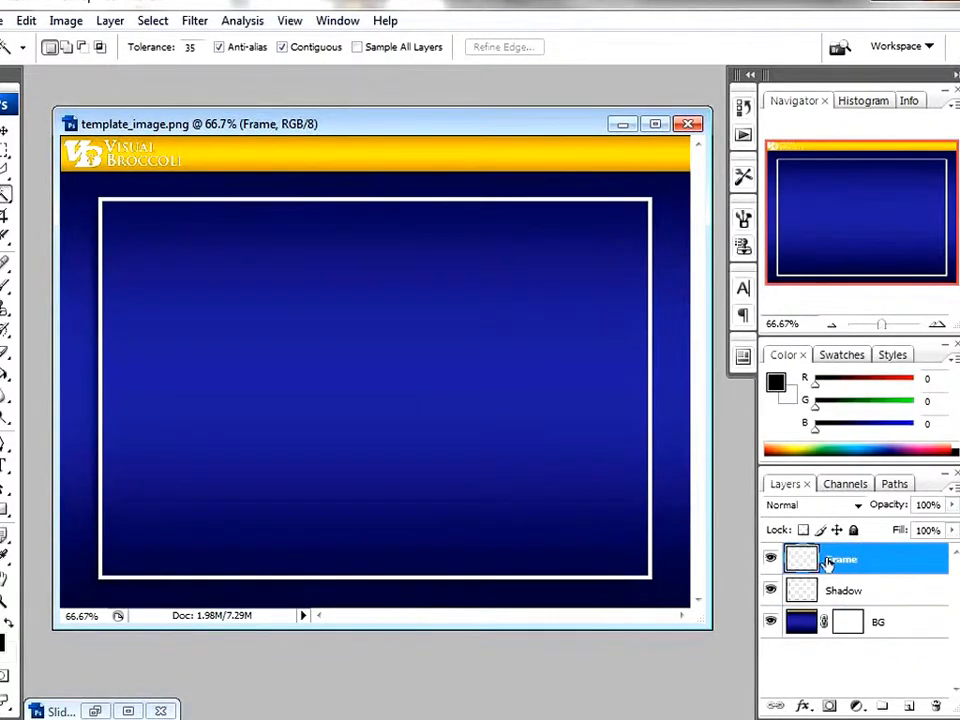
{"action": "left_click", "coordinate": [360, 383]}
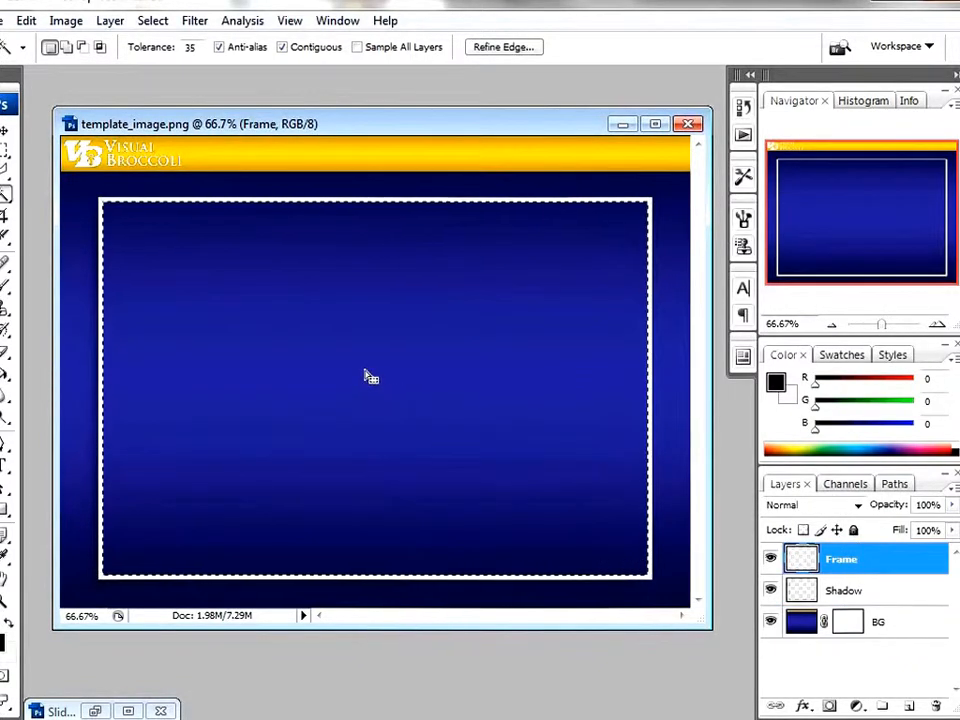
{"action": "left_click", "coordinate": [851, 623]}
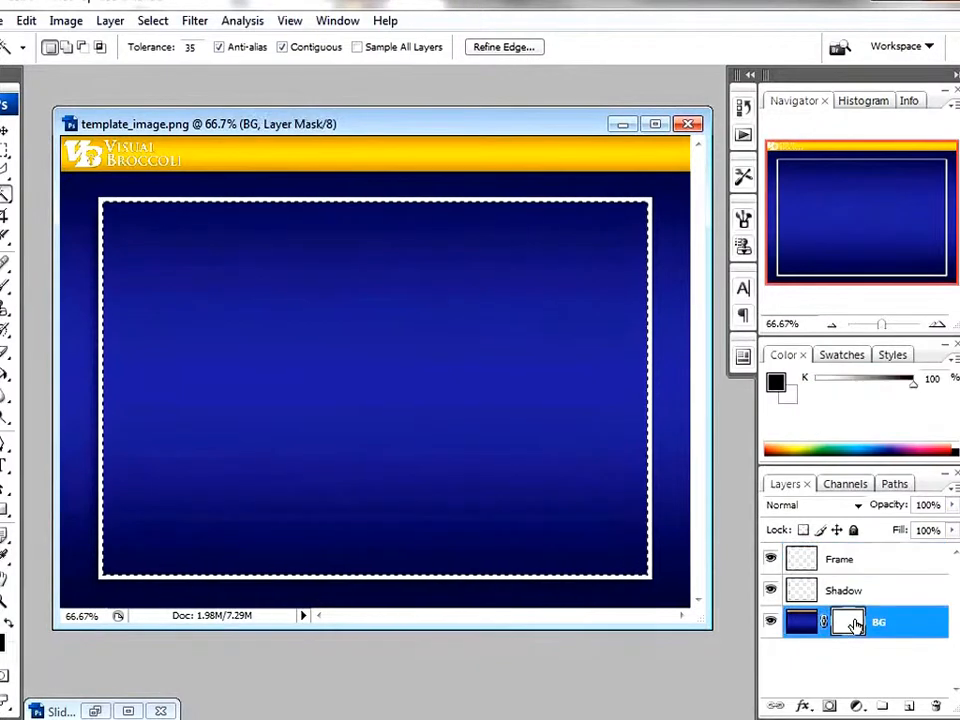
{"action": "left_click", "coordinate": [802, 623]}
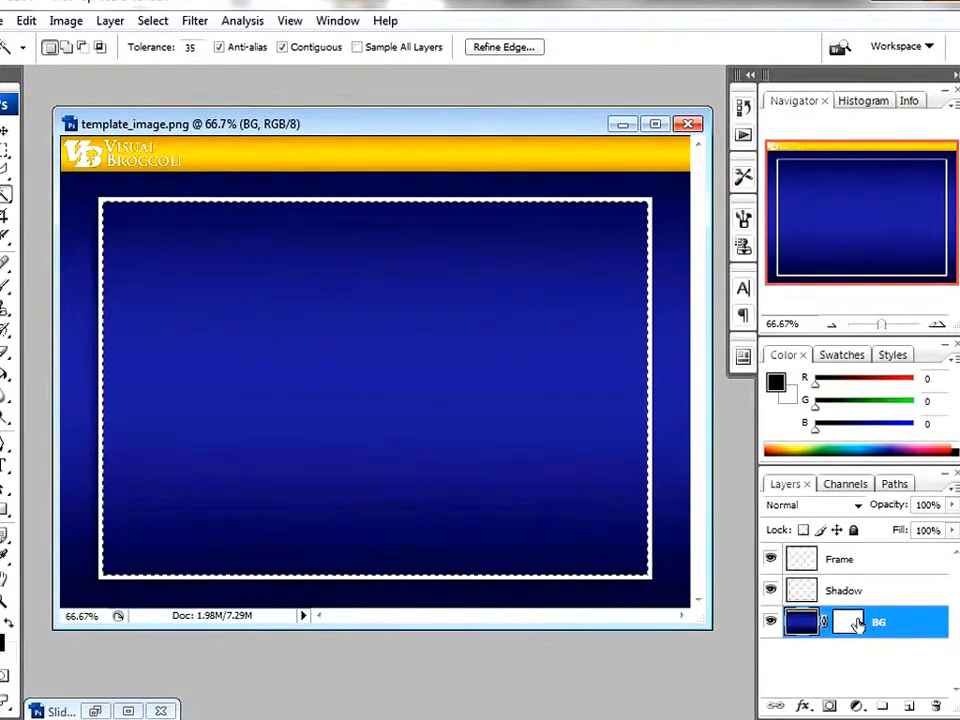
{"action": "left_click", "coordinate": [851, 623]}
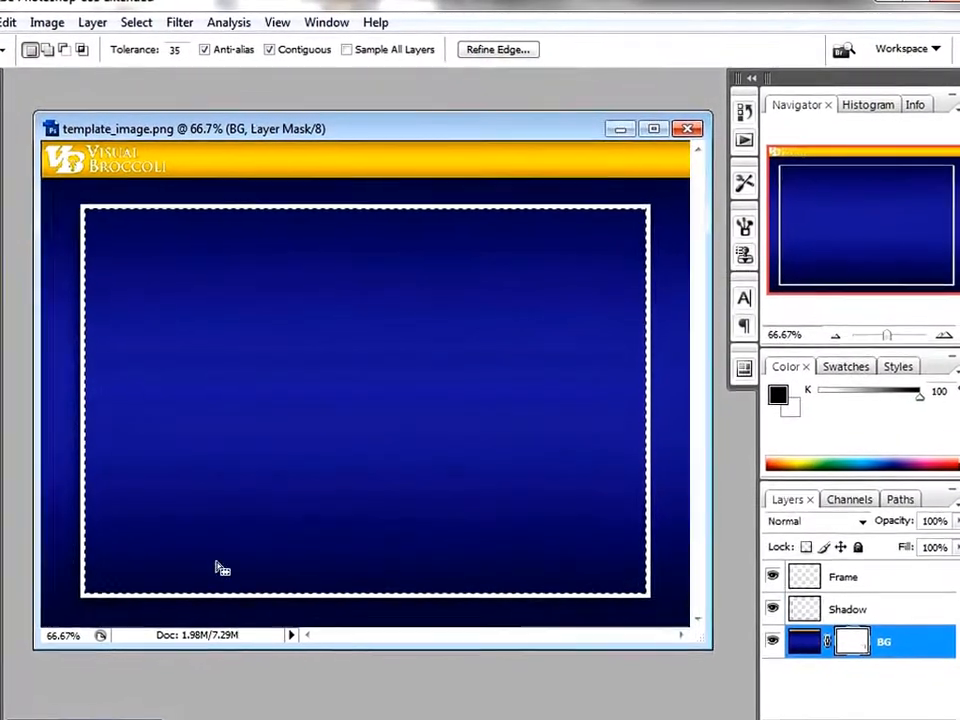
{"action": "key", "text": "g"}
{"action": "left_click", "coordinate": [388, 373]}
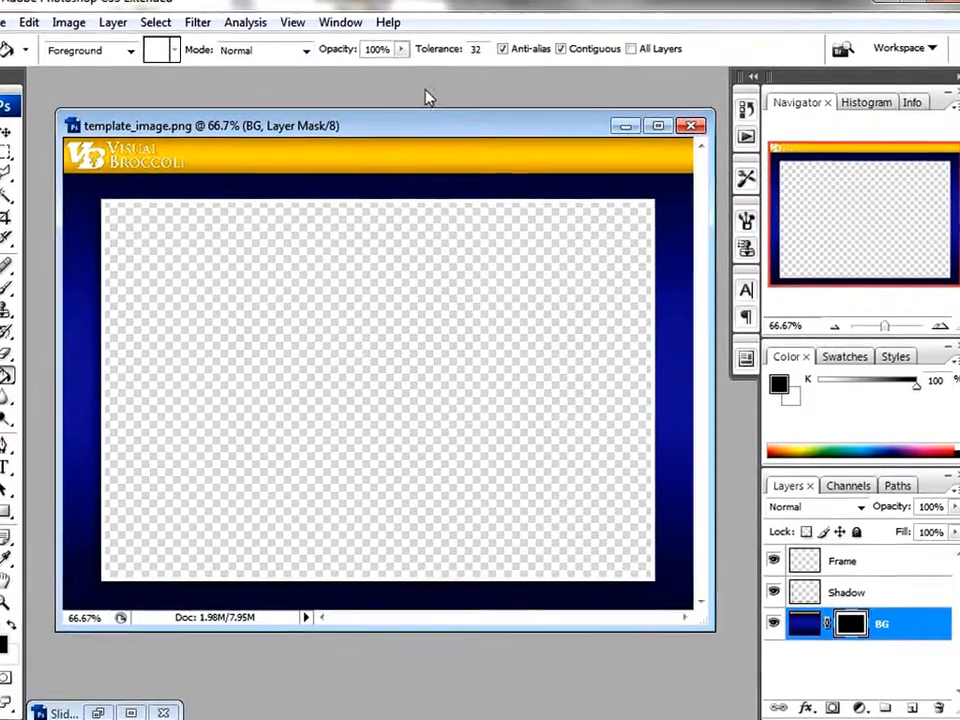
- Restore the Slide Image Layout.psd document to examine its reference design, and minimize it again
{"action": "mouse_move", "coordinate": [403, 126]}
{"action": "left_mouse_down"}
{"action": "mouse_move", "coordinate": [409, 268]}
{"action": "mouse_move", "coordinate": [407, 127]}
{"action": "left_mouse_up"}
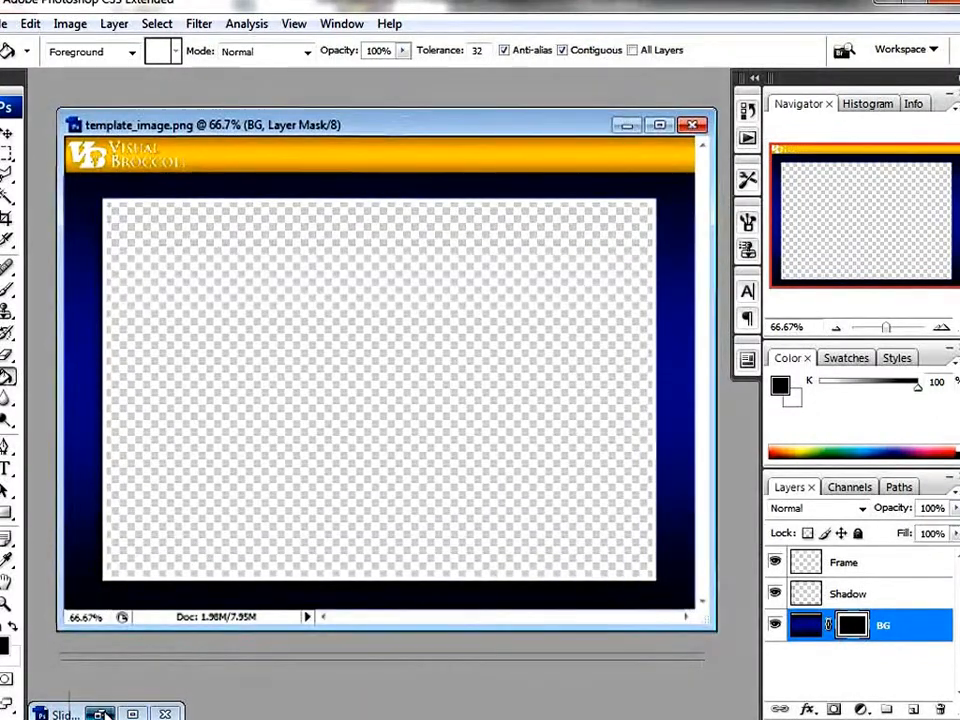
{"action": "left_click", "coordinate": [113, 709]}
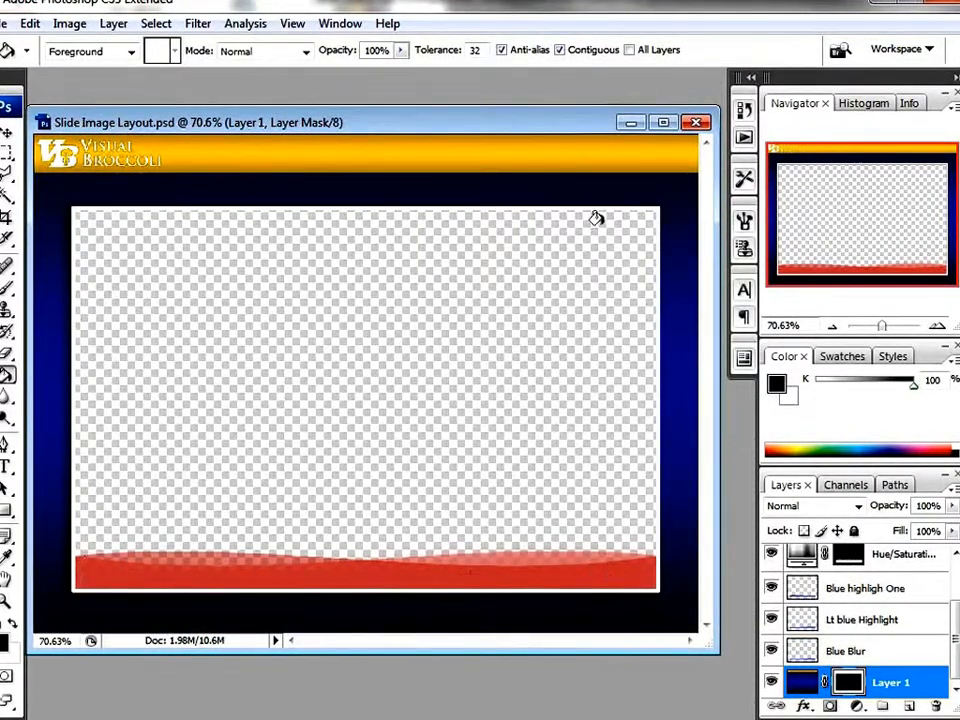
{"action": "left_click", "coordinate": [630, 123]}
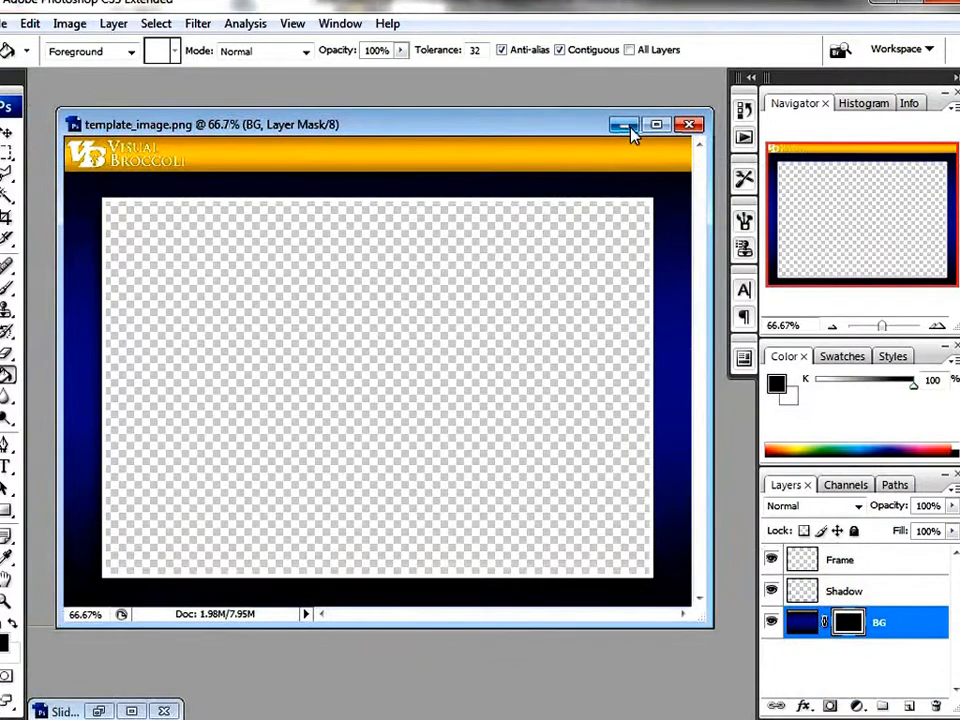
- Add a new layer between Shadow and Frame and marquee-select a thin strip along the bottom edge inside the frame
{"action": "left_click", "coordinate": [845, 591]}
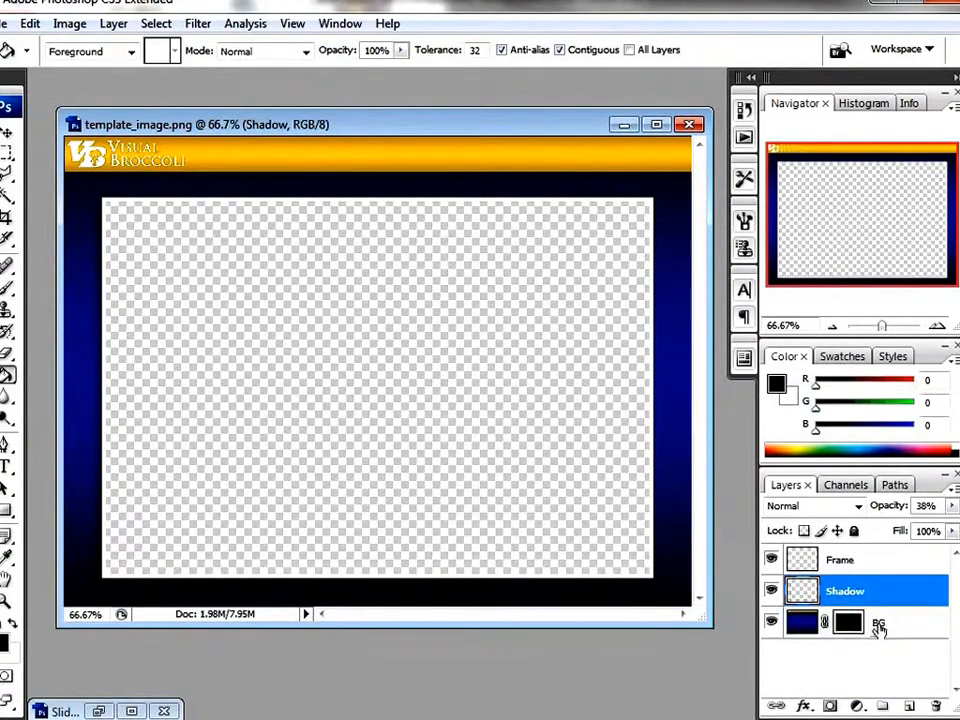
{"action": "left_click", "coordinate": [908, 706]}
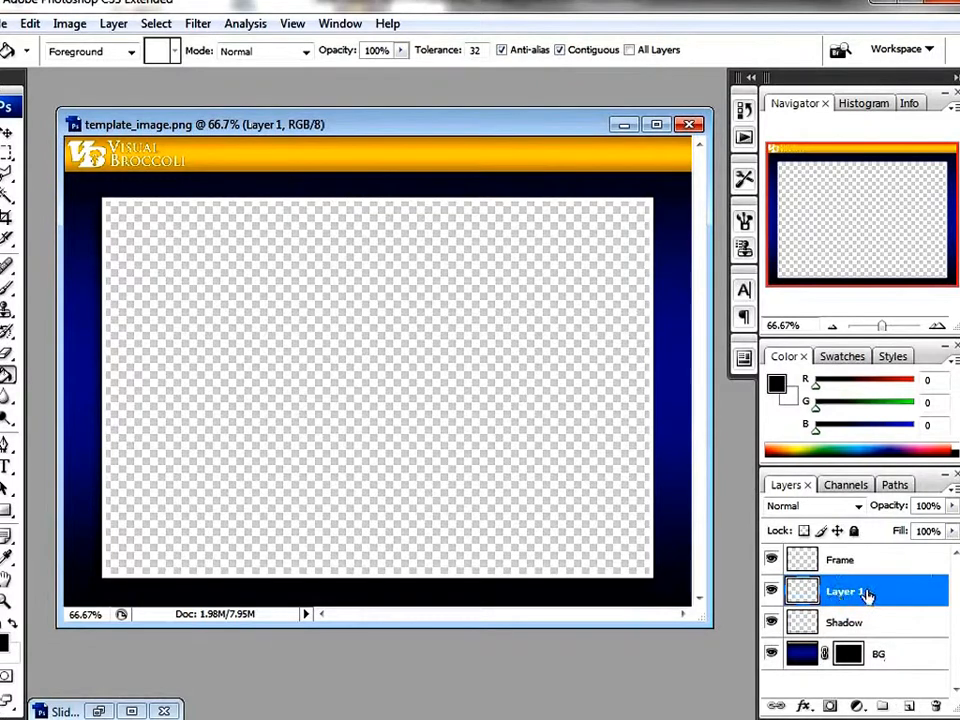
{"action": "left_click", "coordinate": [8, 152]}
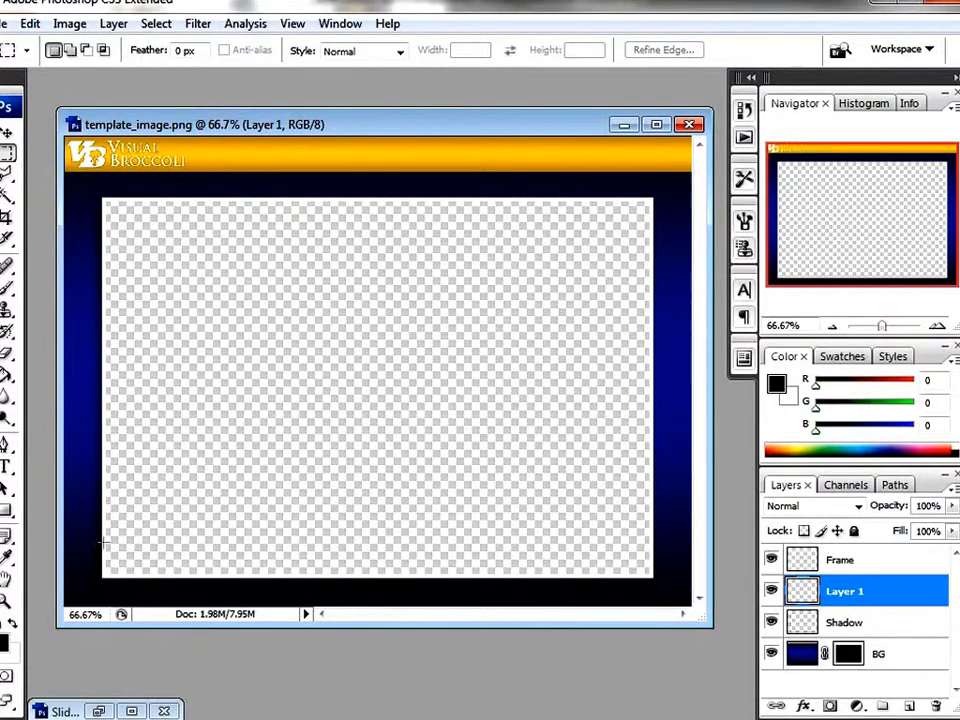
{"action": "left_click_drag", "start_coordinate": [245, 547], "coordinate": [653, 578]}
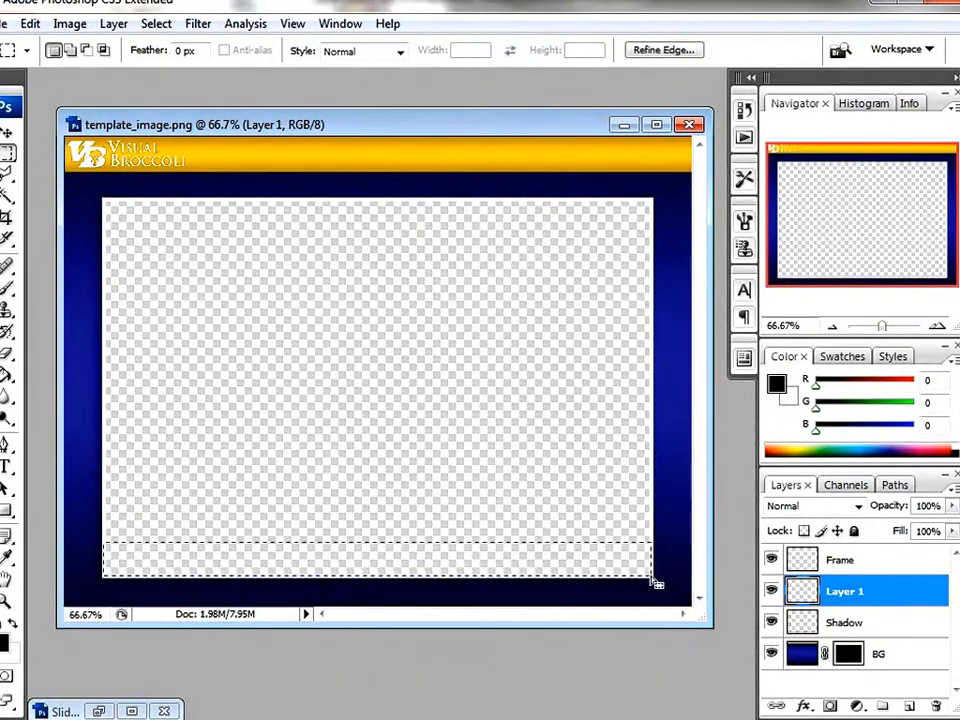
- Set the foreground color to gray (RGB 131, 121, 121), fill the selected strip on Layer 1 with it, and clear the selection
{"action": "left_click", "coordinate": [5, 641]}
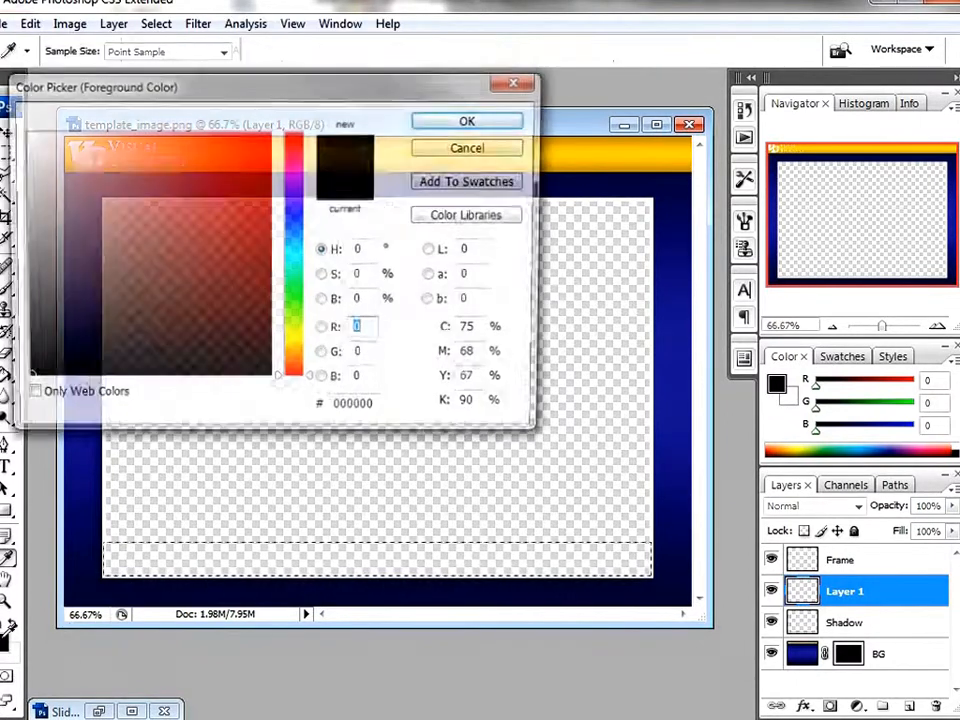
{"action": "left_click", "coordinate": [39, 296]}
{"action": "left_click", "coordinate": [40, 252]}
{"action": "left_click", "coordinate": [472, 121]}
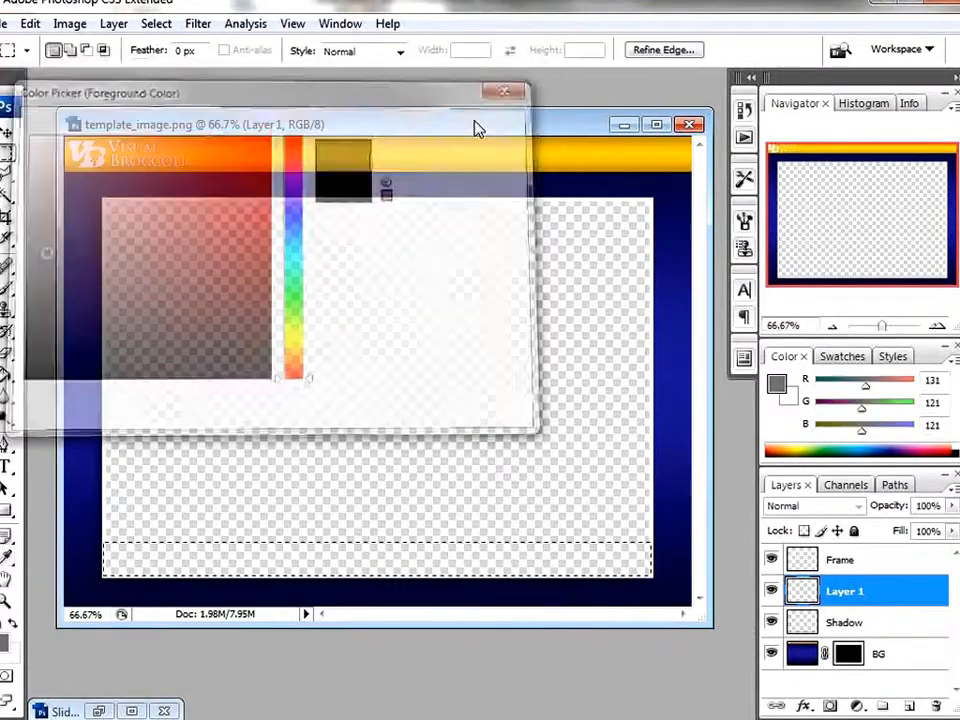
{"action": "left_click", "coordinate": [7, 374]}
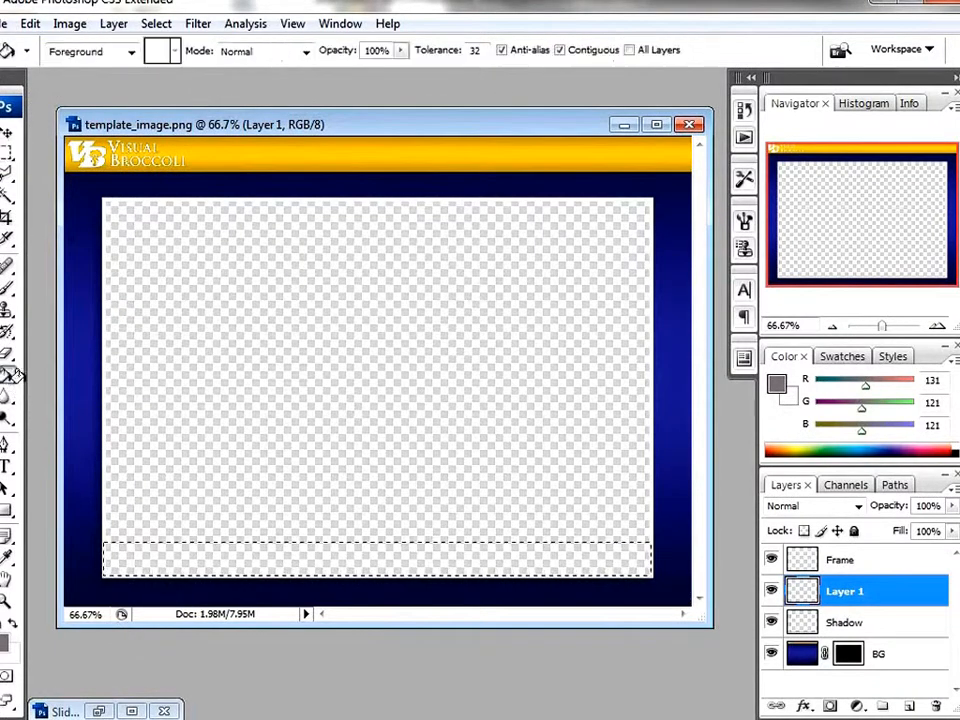
{"action": "left_click", "coordinate": [291, 548]}
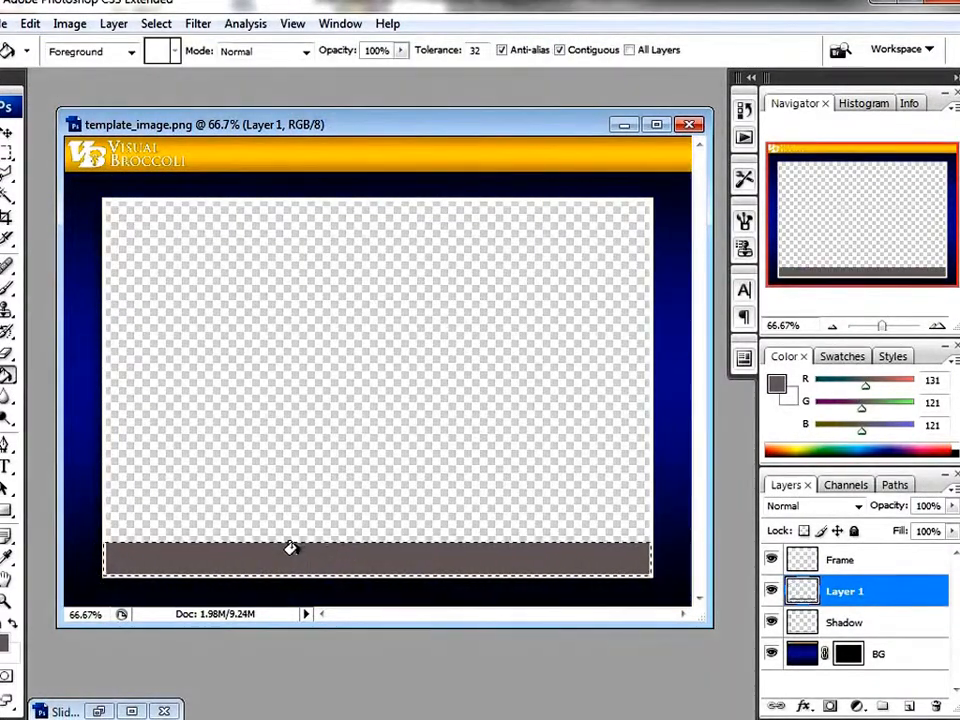
{"action": "key", "text": "ctrl+d"}
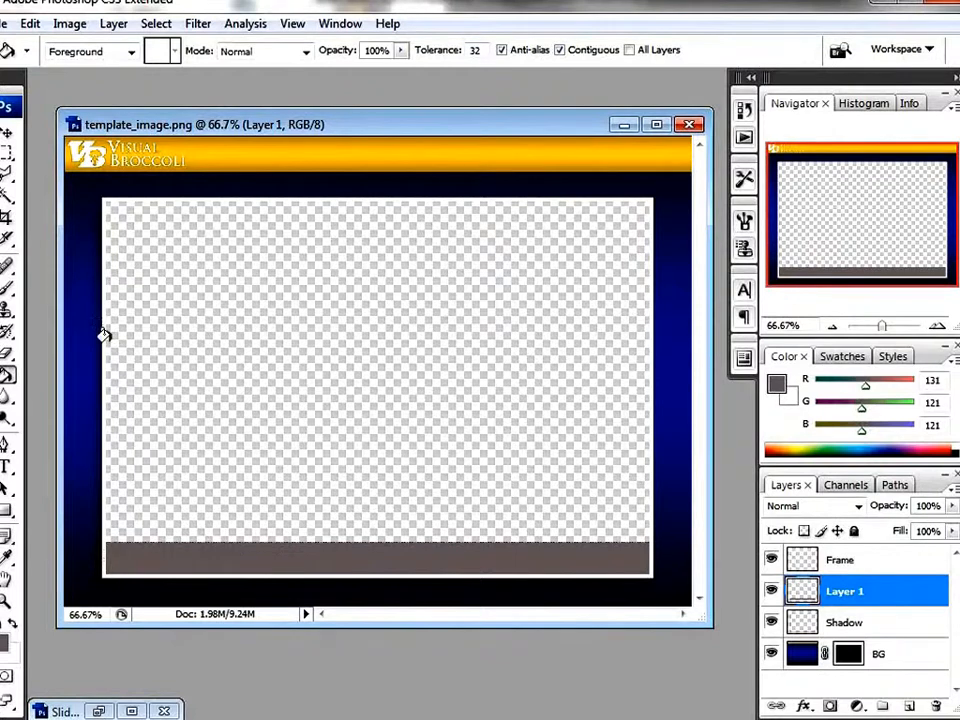
- Free-transform the gray strip on Layer 1 with Warp, raising its top edge on the right and lowering it on the left into a wave
{"action": "left_click", "coordinate": [7, 134]}
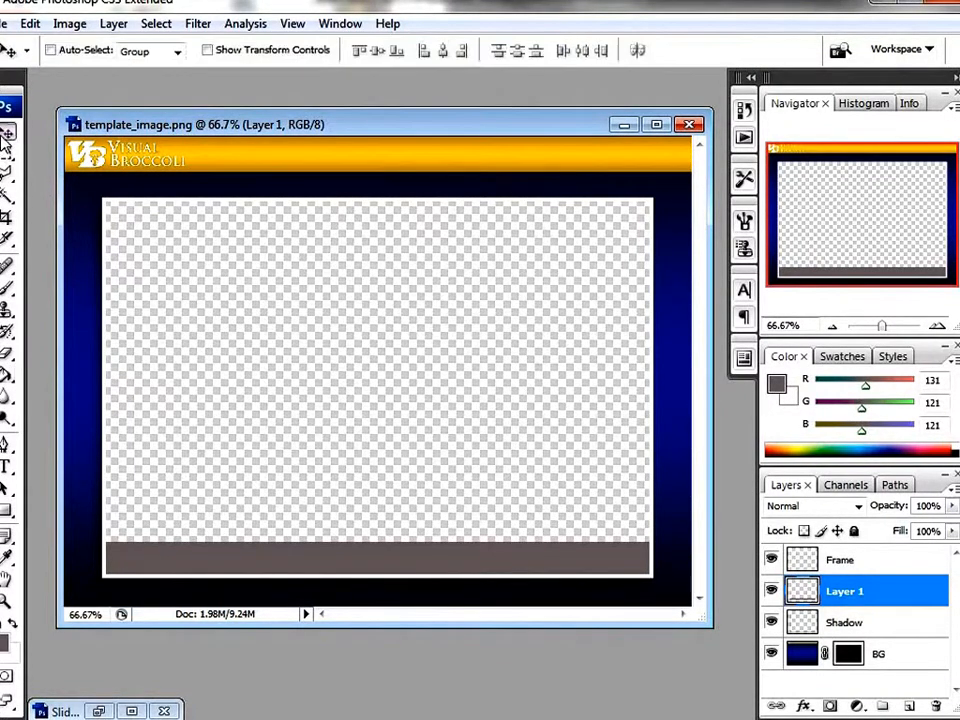
{"action": "left_click", "coordinate": [30, 23]}
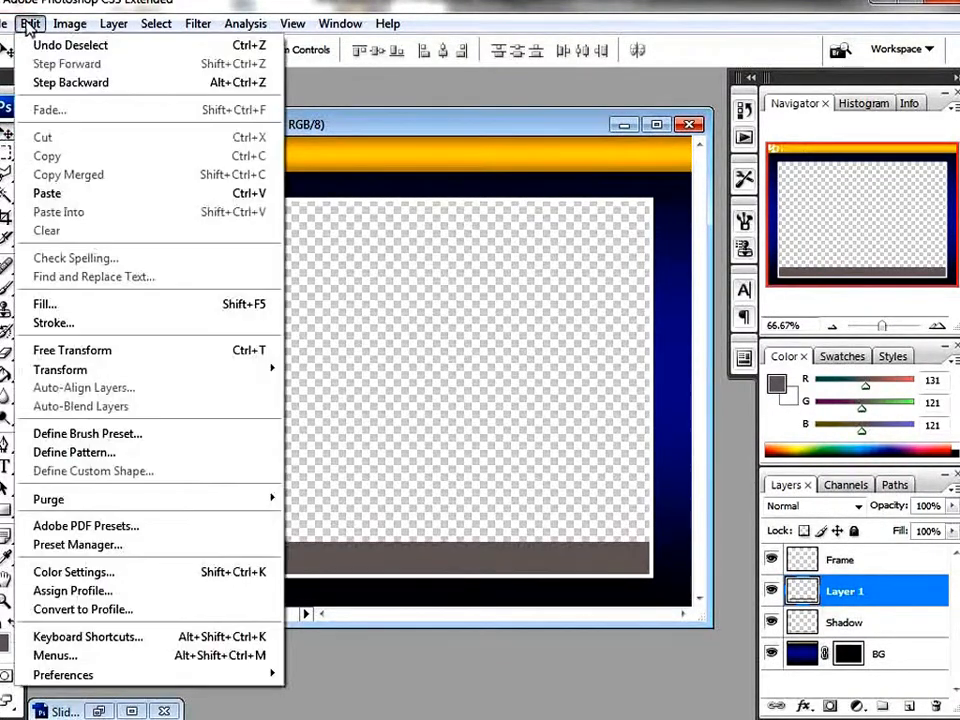
{"action": "left_click", "coordinate": [78, 350]}
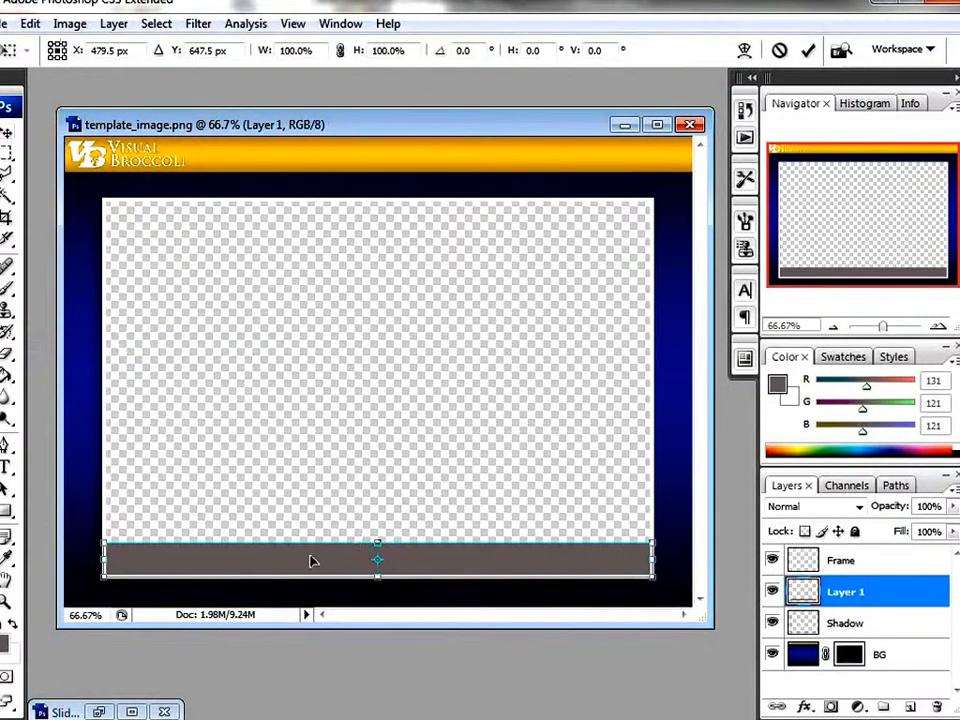
{"action": "right_click", "coordinate": [312, 561]}
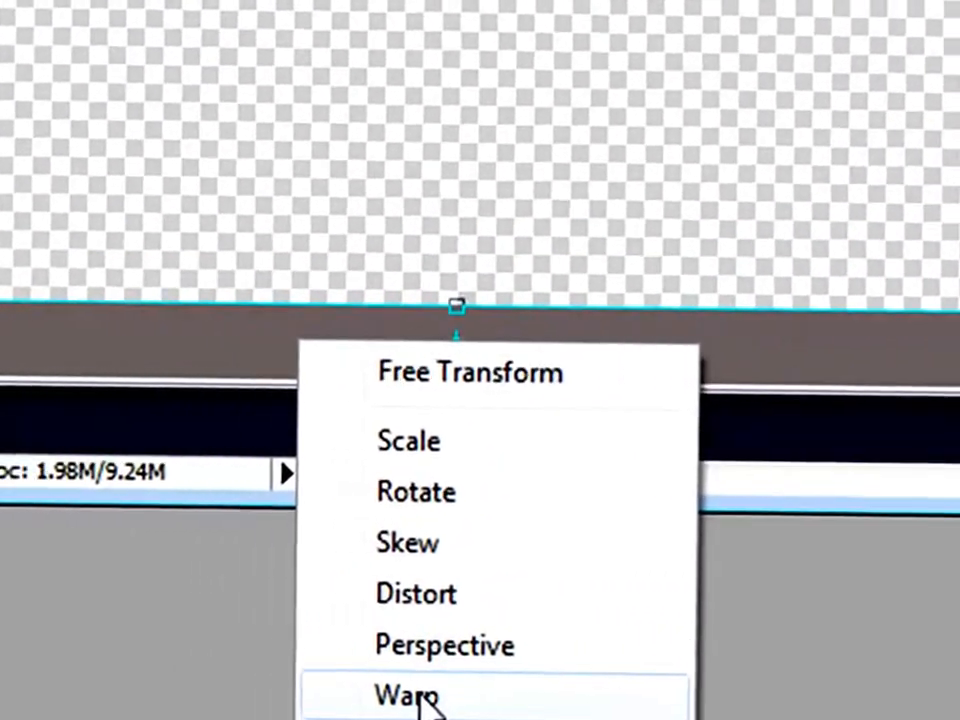
{"action": "left_click", "coordinate": [420, 695]}
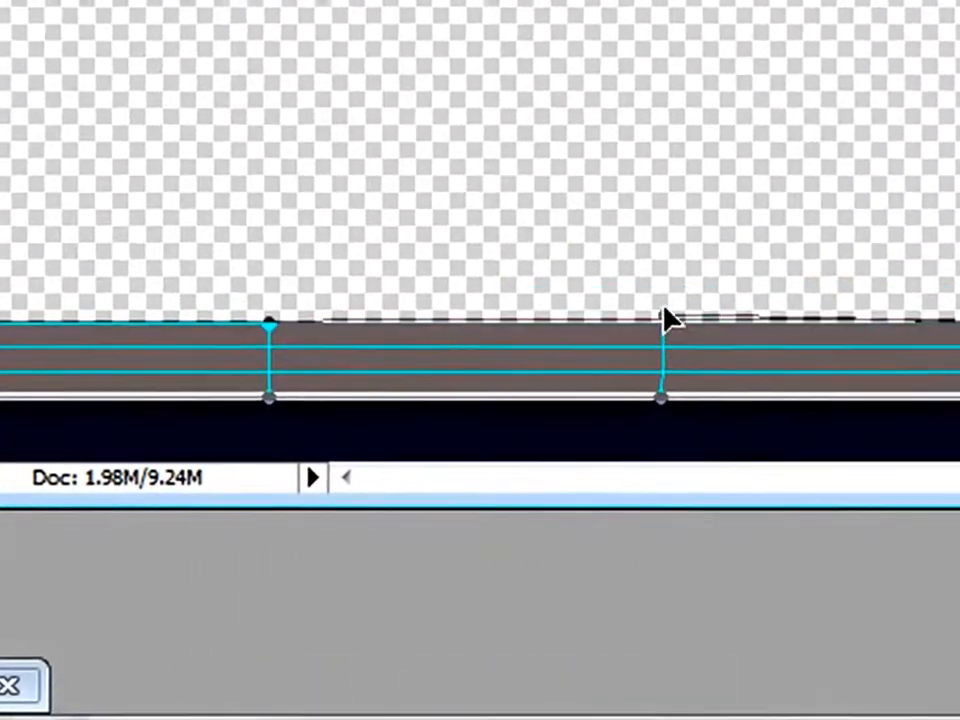
{"action": "left_click_drag", "start_coordinate": [664, 319], "coordinate": [658, 274]}
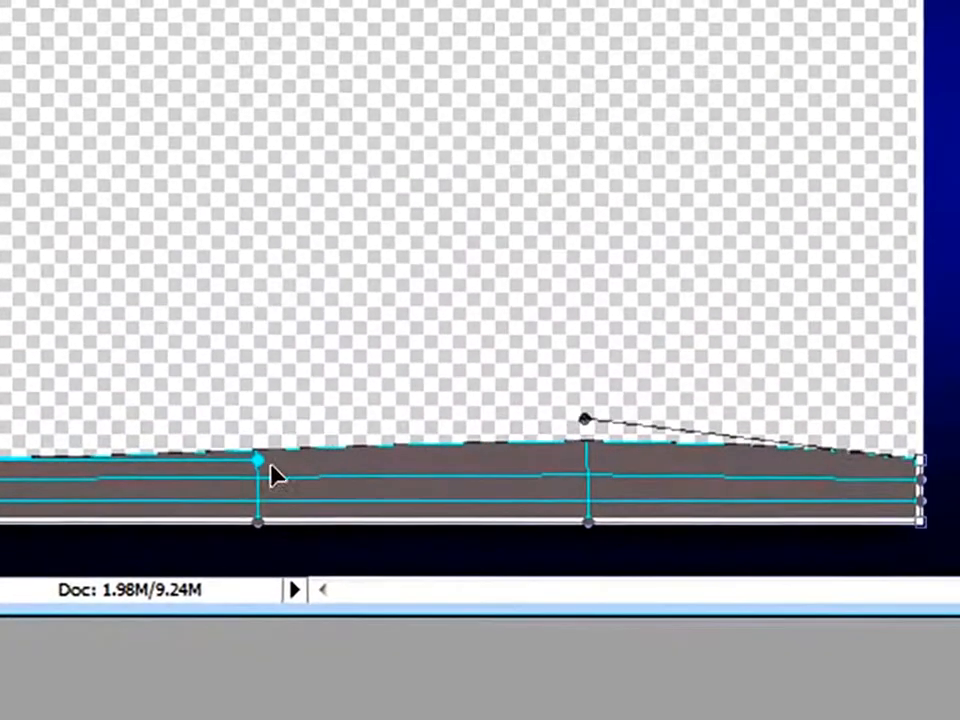
{"action": "left_click_drag", "start_coordinate": [257, 465], "coordinate": [262, 497]}
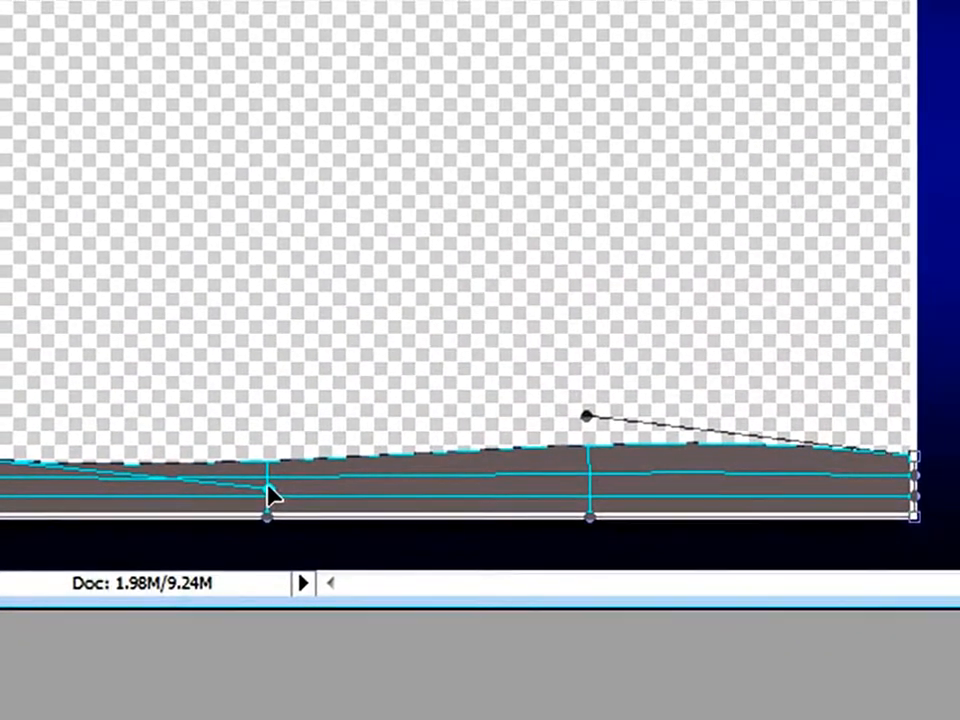
{"action": "key", "text": "Return"}
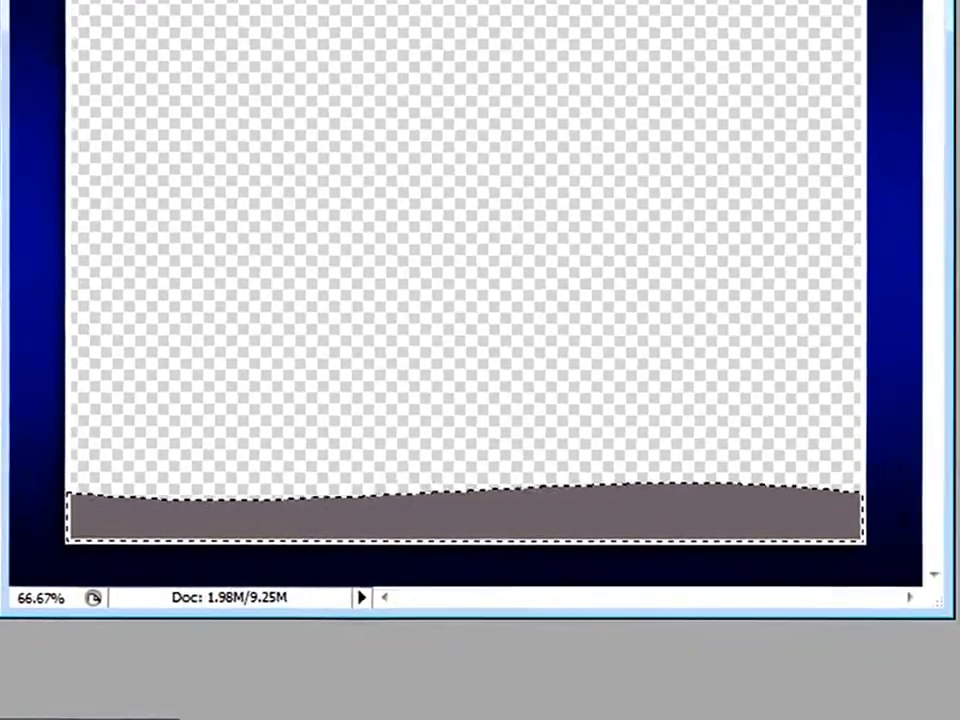
- Set the foreground color to teal (RGB 12, 150, 171), fill the wavy bar with it, and clear the selection
{"action": "left_click", "coordinate": [2, 420]}
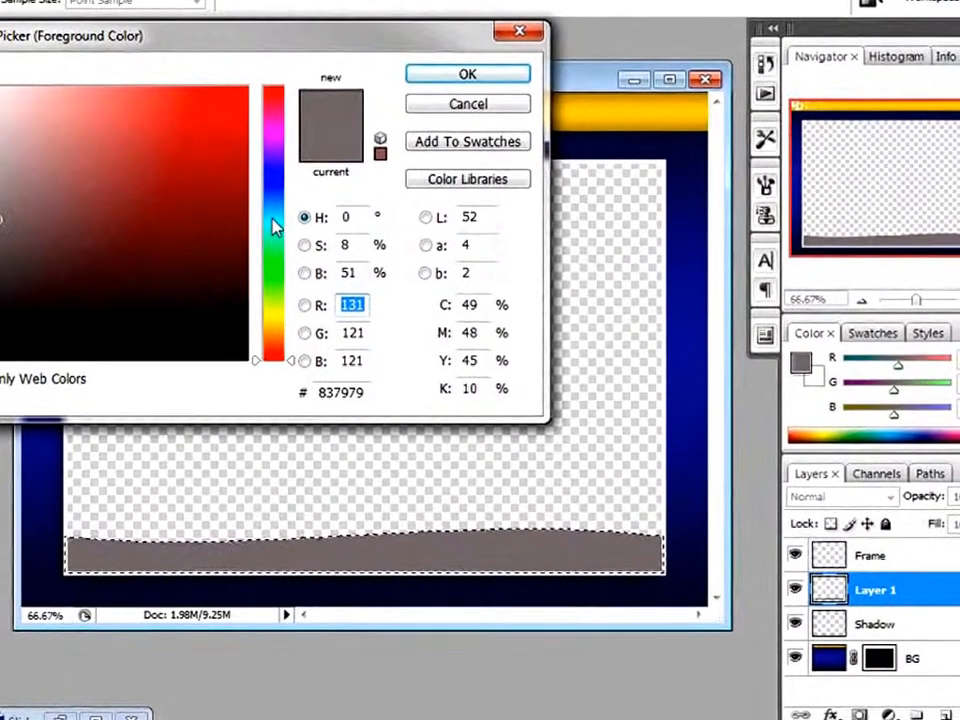
{"action": "left_click", "coordinate": [272, 218]}
{"action": "left_click", "coordinate": [229, 177]}
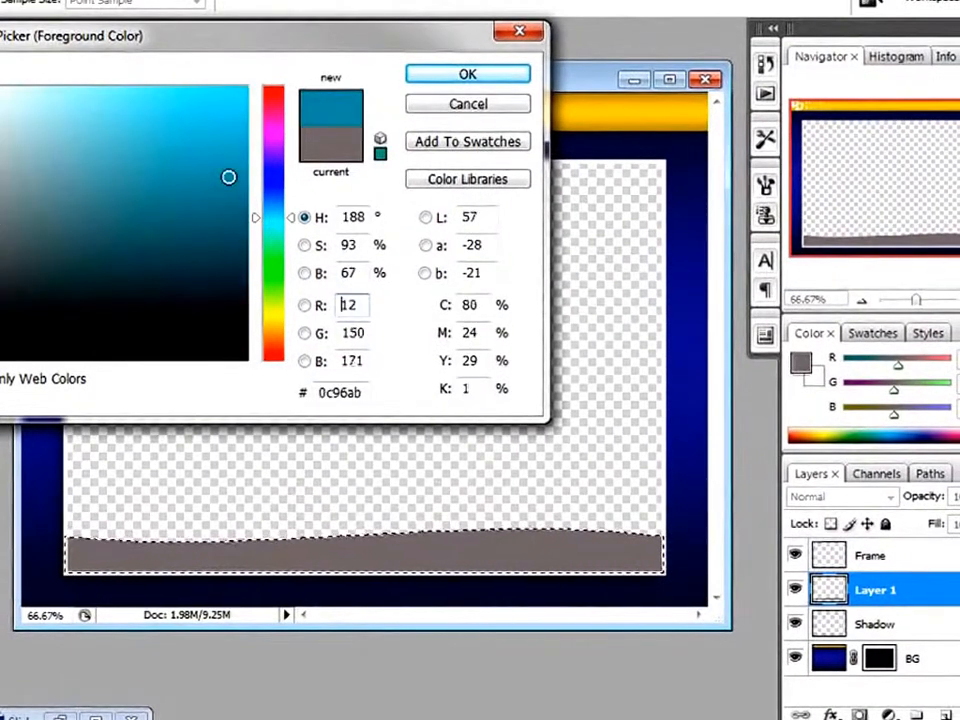
{"action": "left_click", "coordinate": [434, 75]}
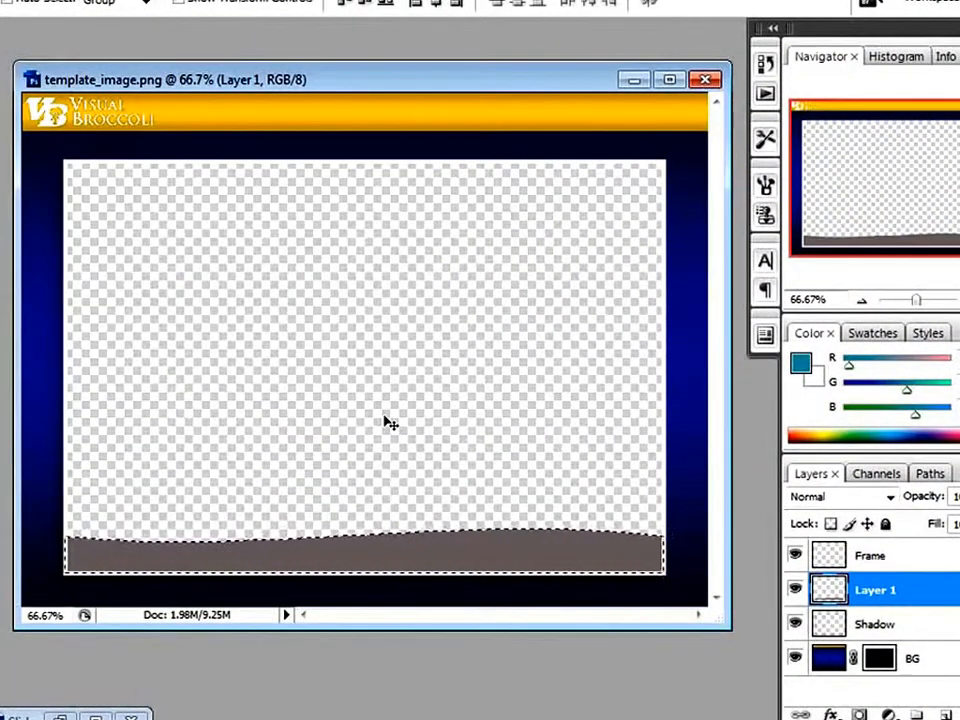
{"action": "key", "text": "g"}
{"action": "left_click", "coordinate": [414, 531]}
{"action": "key", "text": "ctrl+d"}
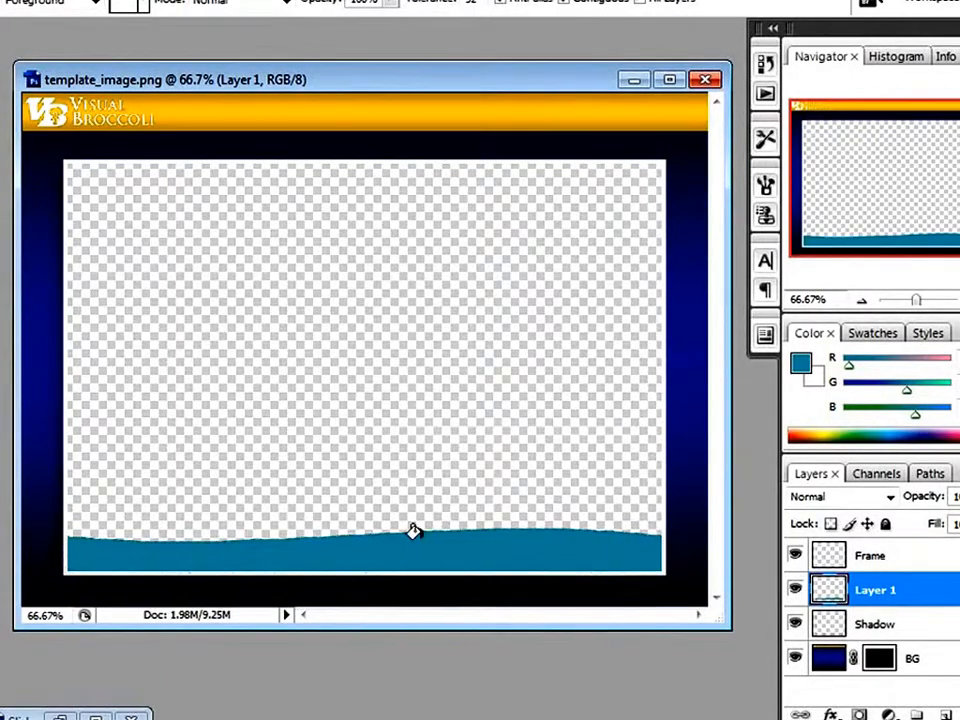
- Rename Layer 1 as Swoosh 1 and duplicate the layer
{"action": "right_click", "coordinate": [835, 591]}
{"action": "left_click", "coordinate": [821, 593]}
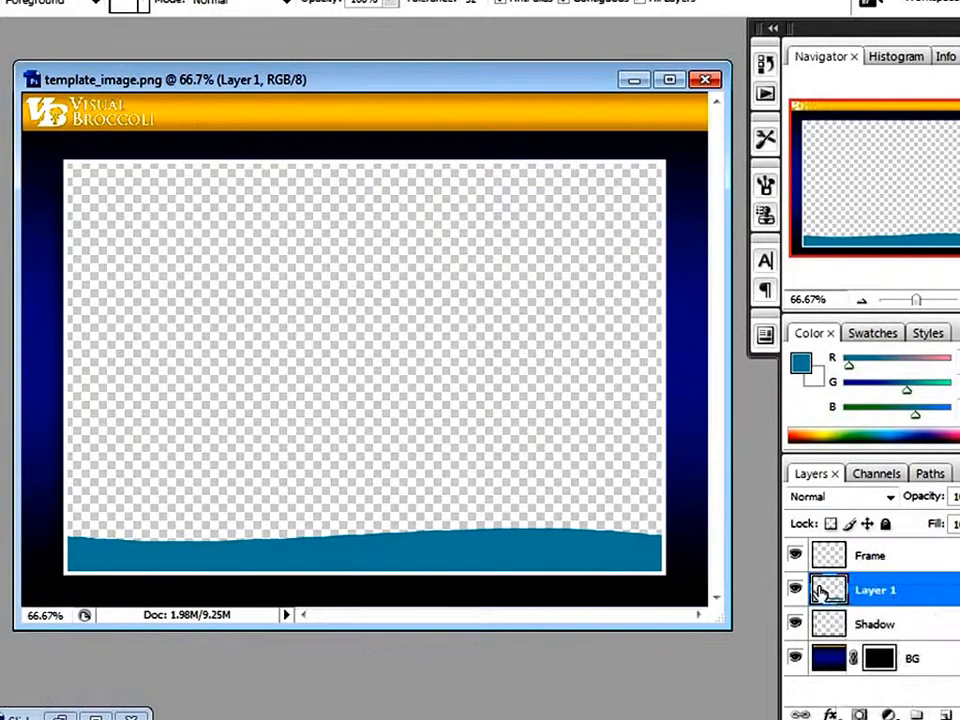
{"action": "double_click", "coordinate": [898, 590]}
{"action": "type", "text": "Sw"}
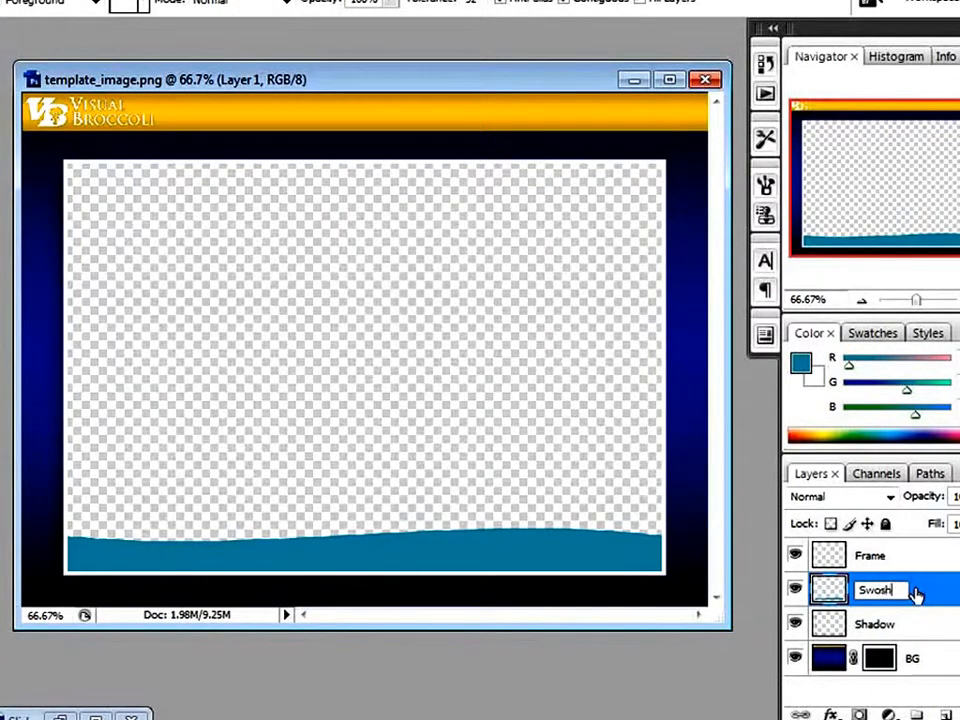
{"action": "type", "text": "oosh 1"}
{"action": "key", "text": "Return"}
{"action": "left_click_drag", "start_coordinate": [917, 596], "coordinate": [945, 714]}
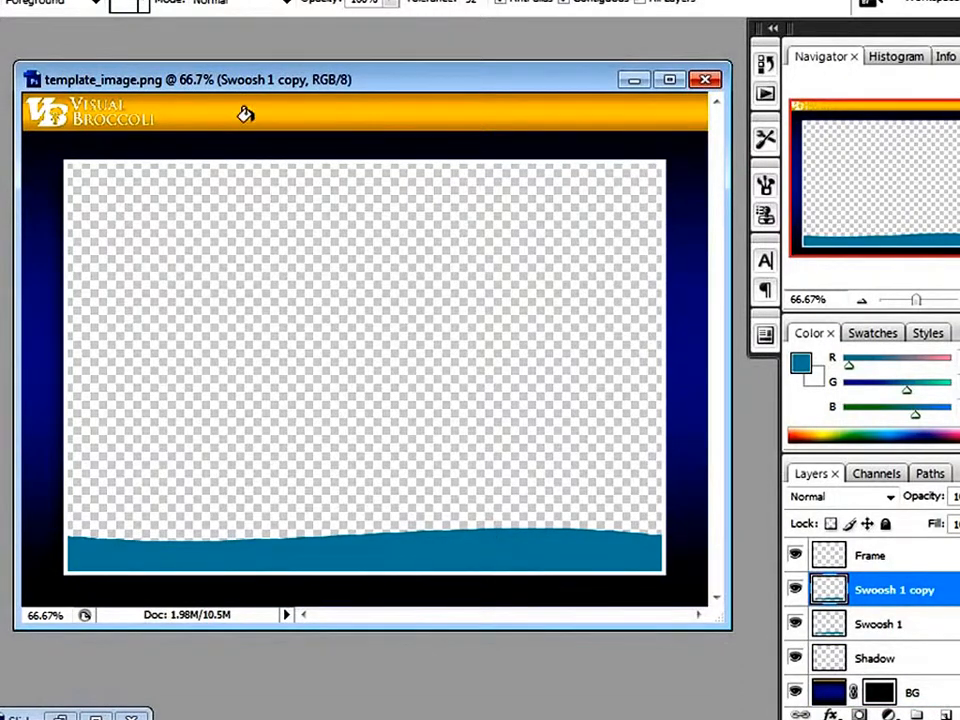
- Flip the Swoosh 1 copy horizontally with Free Transform and move it above the original bar
{"action": "key", "text": "alt+e"}
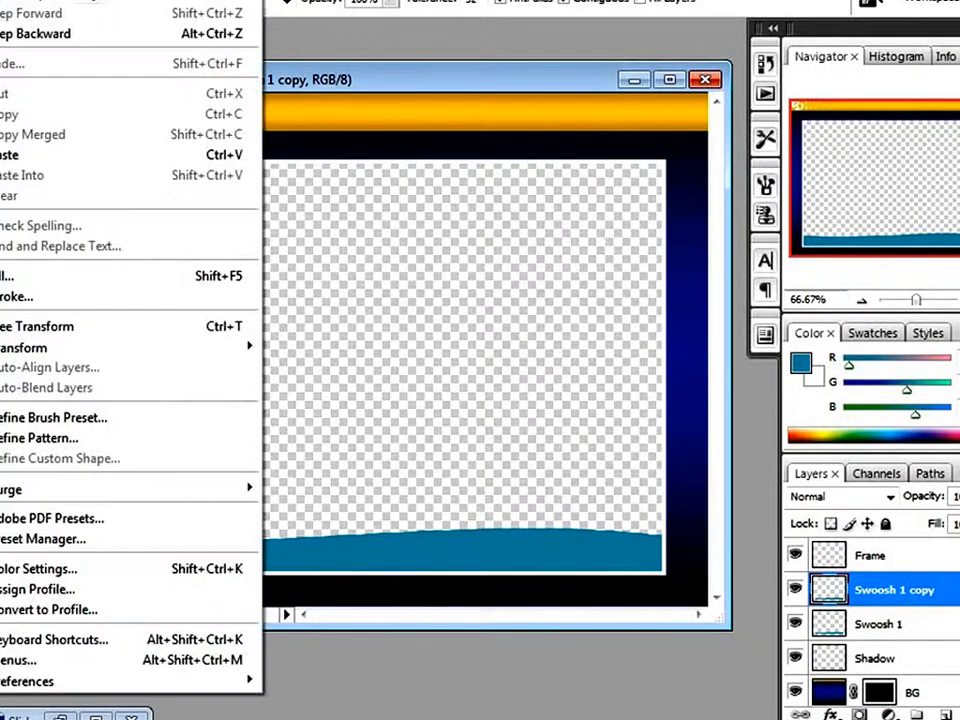
{"action": "left_click", "coordinate": [20, 328]}
{"action": "right_click", "coordinate": [451, 565]}
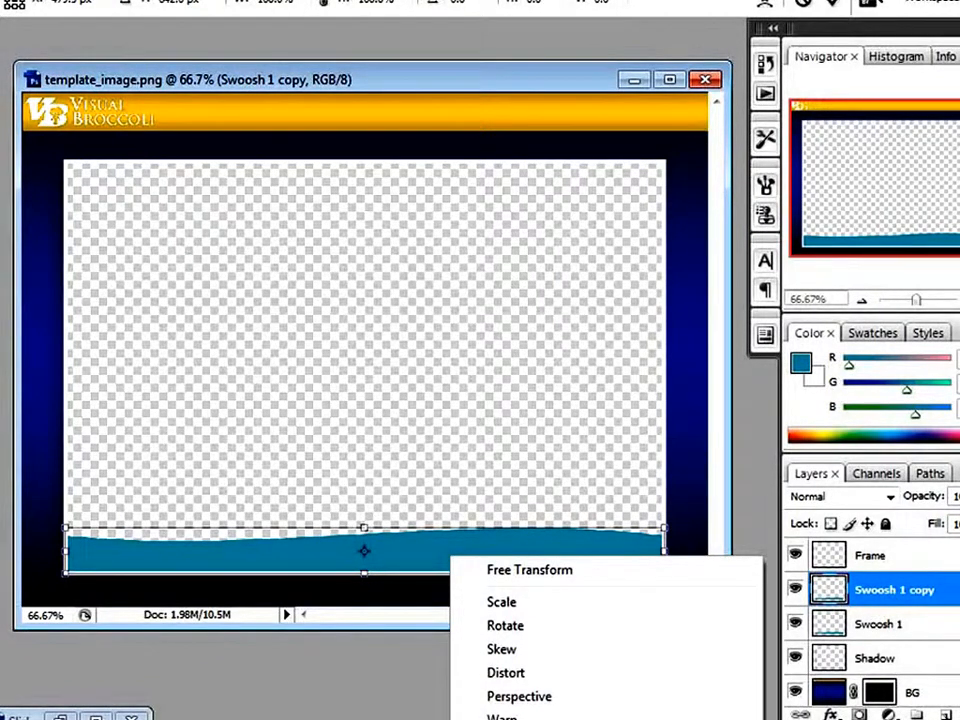
{"action": "left_click", "coordinate": [530, 719]}
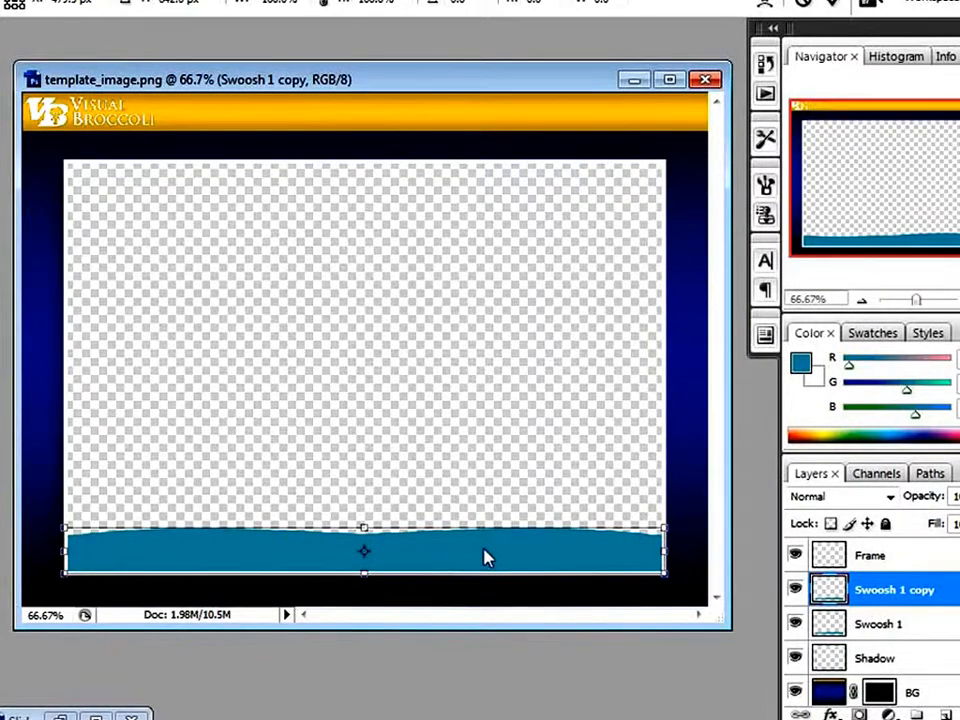
{"action": "left_click_drag", "start_coordinate": [480, 536], "coordinate": [479, 482]}
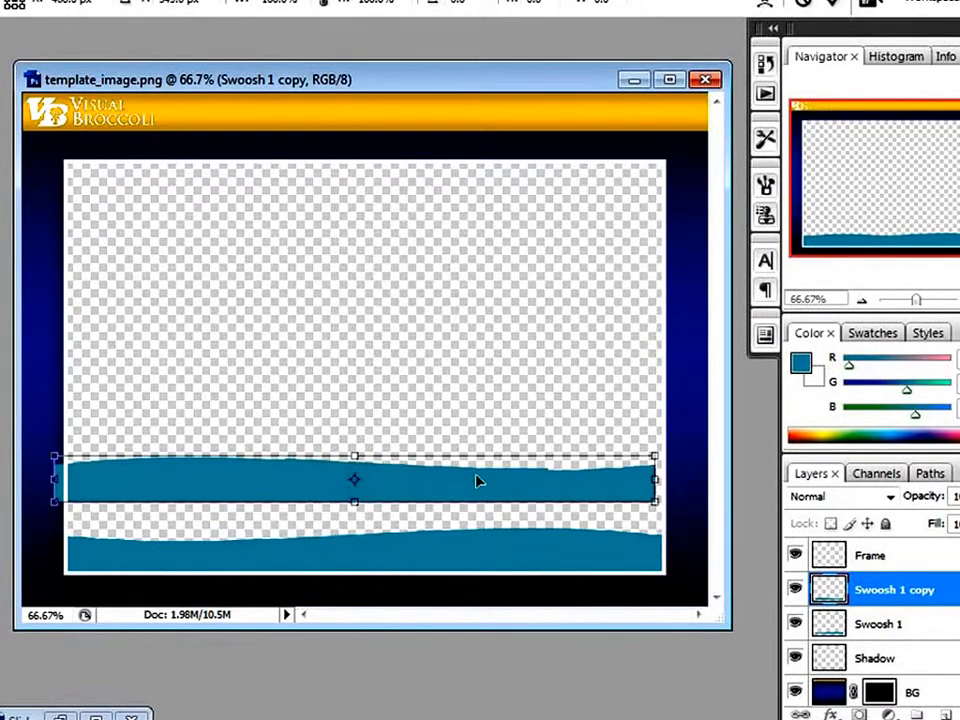
{"action": "key", "text": "Return"}
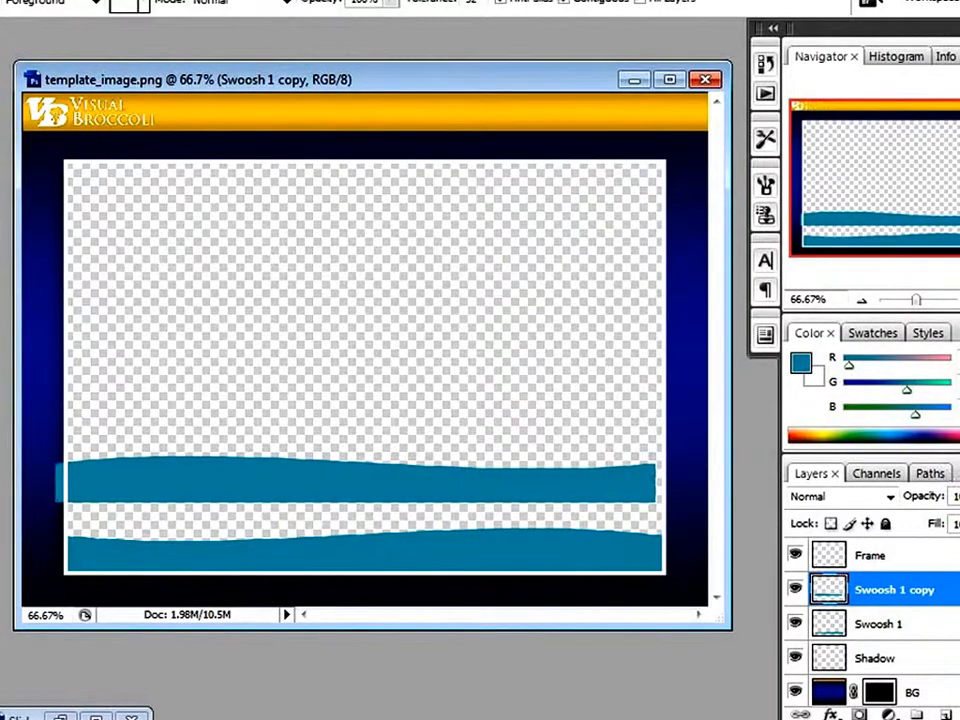
- Lower the Swoosh 1 copy layer's opacity to 64% and move it down to overlap the original bar inside the frame
{"action": "left_click", "coordinate": [943, 296]}
{"action": "left_click_drag", "start_coordinate": [940, 341], "coordinate": [866, 343]}
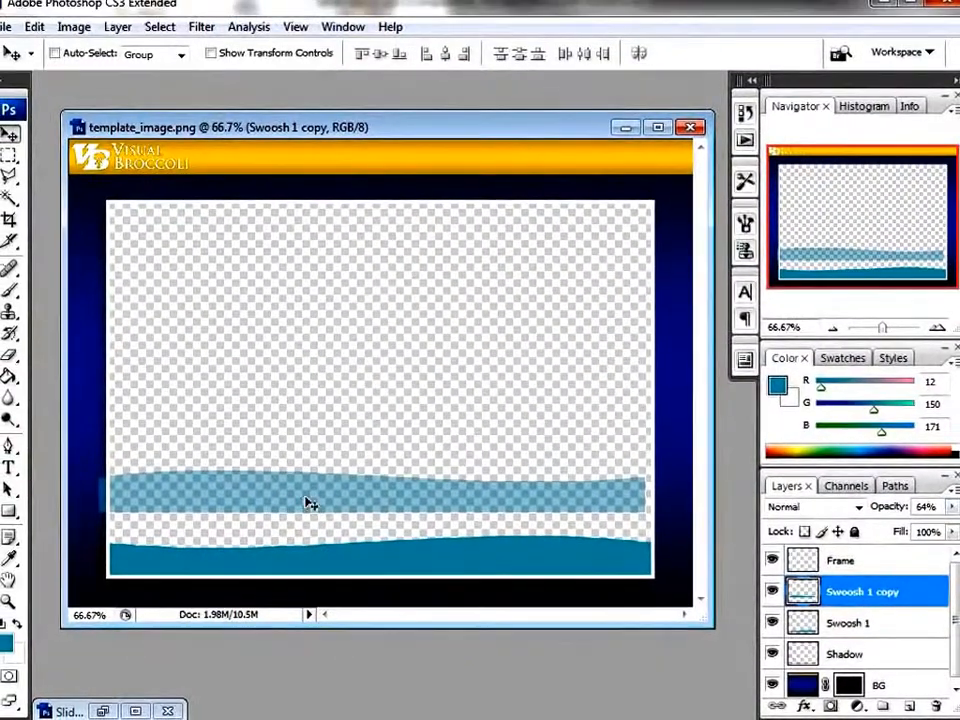
{"action": "left_click_drag", "start_coordinate": [113, 434], "coordinate": [132, 514]}
{"action": "left_click_drag", "start_coordinate": [319, 558], "coordinate": [319, 562]}
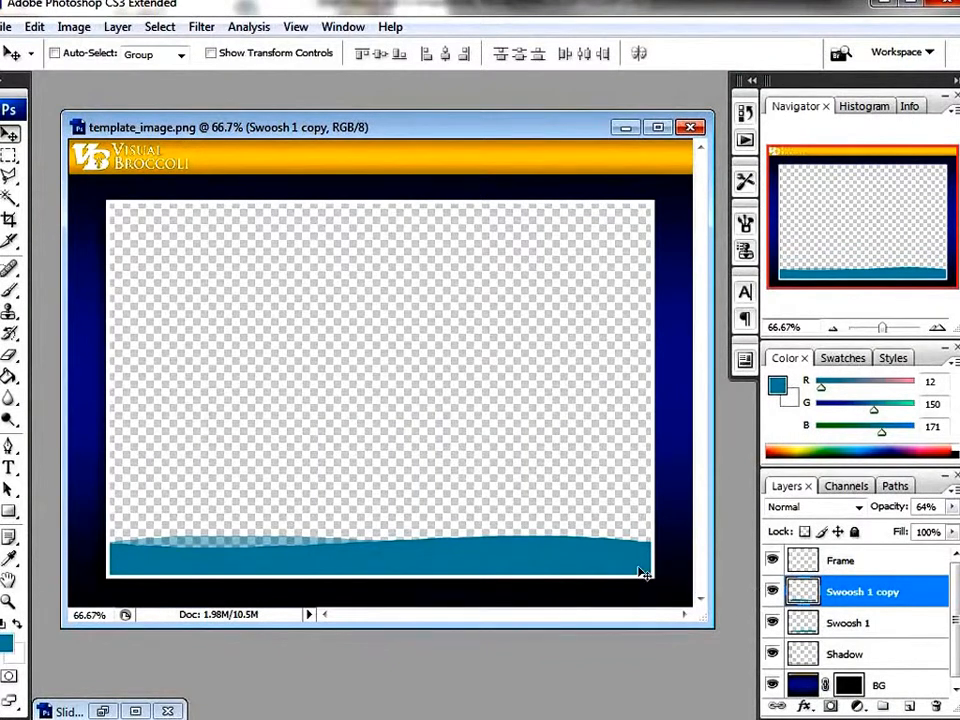
- Set the Swoosh 1 layer's opacity to 91%
{"action": "left_click", "coordinate": [876, 623]}
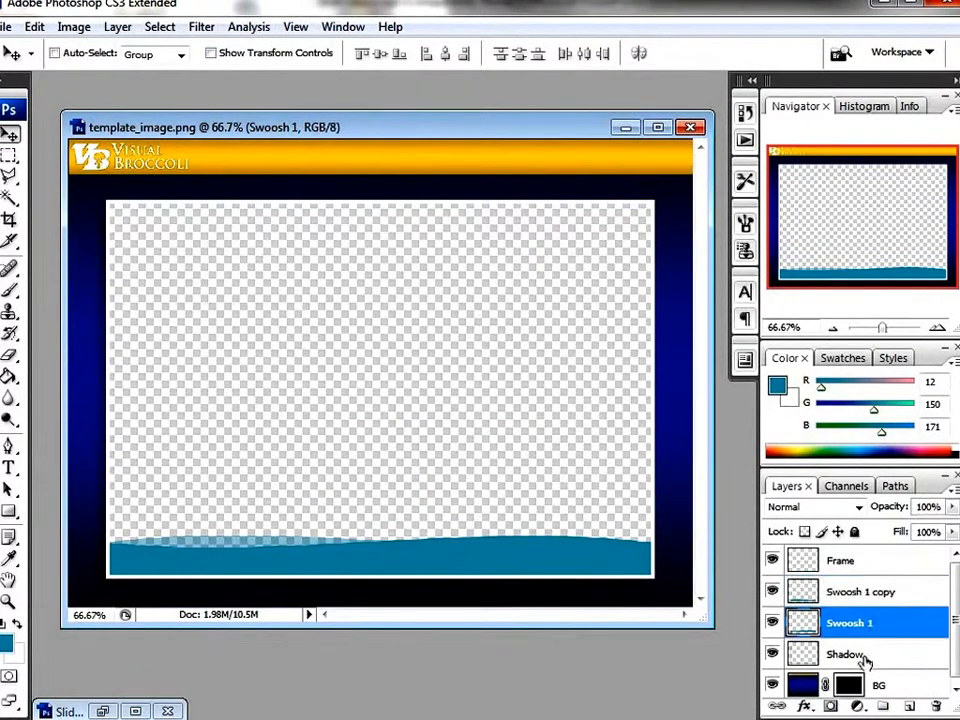
{"action": "left_click", "coordinate": [951, 508]}
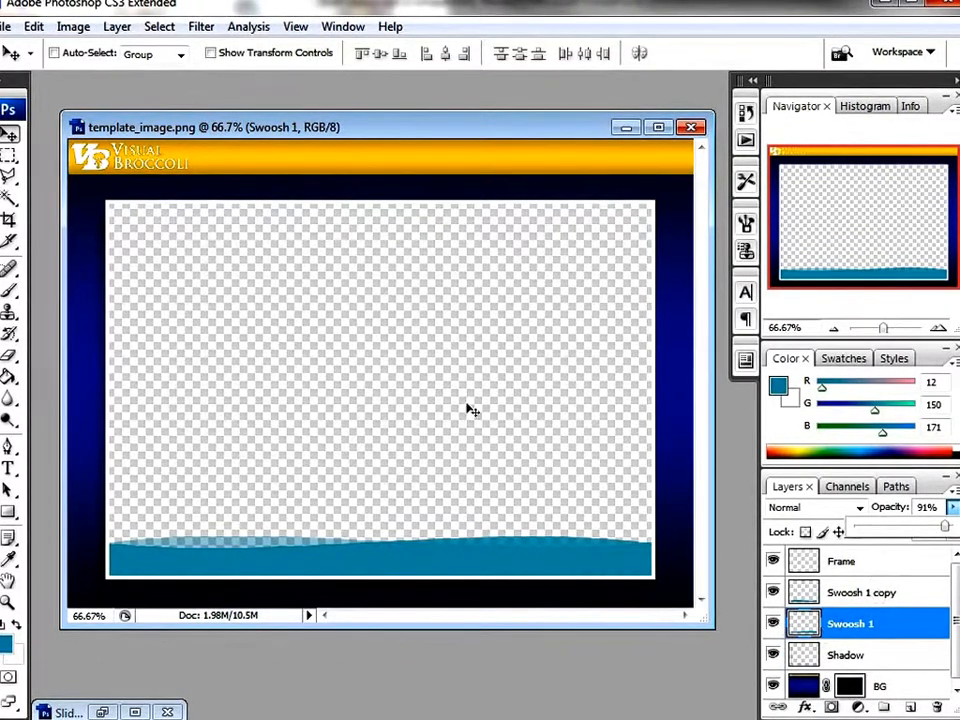
- Start saving the document under a new name in the Moving Images Assets folder with PNG as the format
{"action": "left_click", "coordinate": [6, 26]}
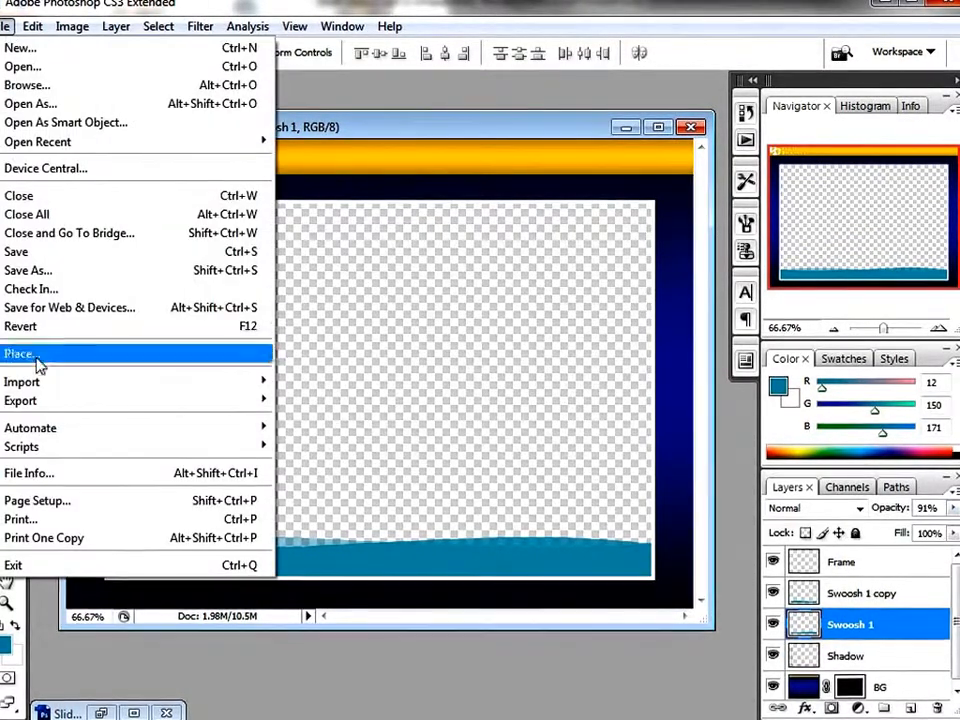
{"action": "left_click", "coordinate": [28, 270]}
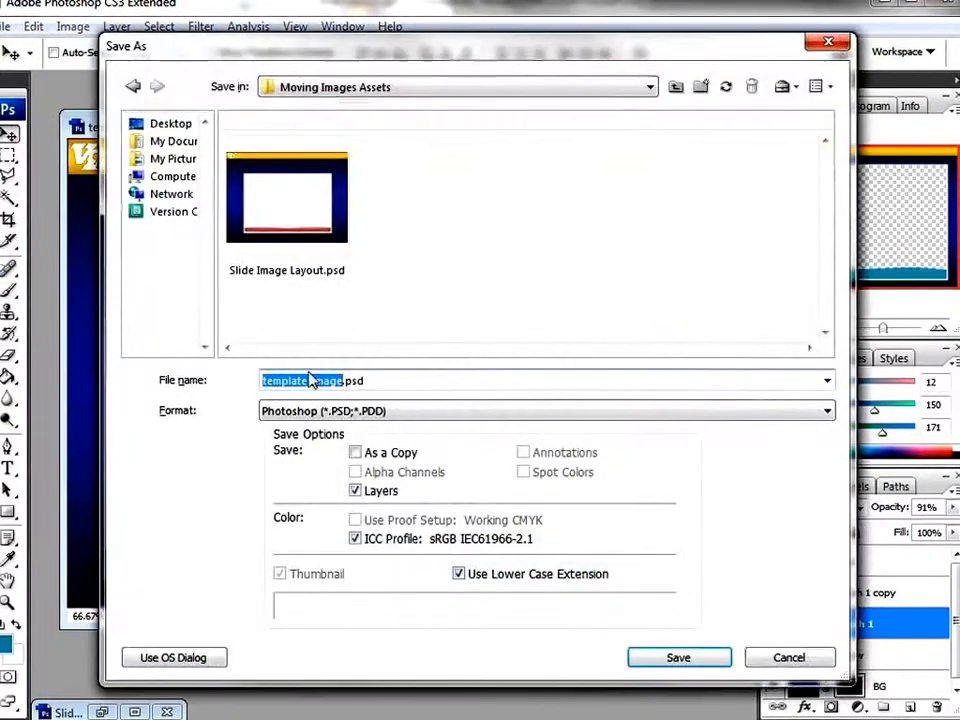
{"action": "left_click", "coordinate": [827, 410]}
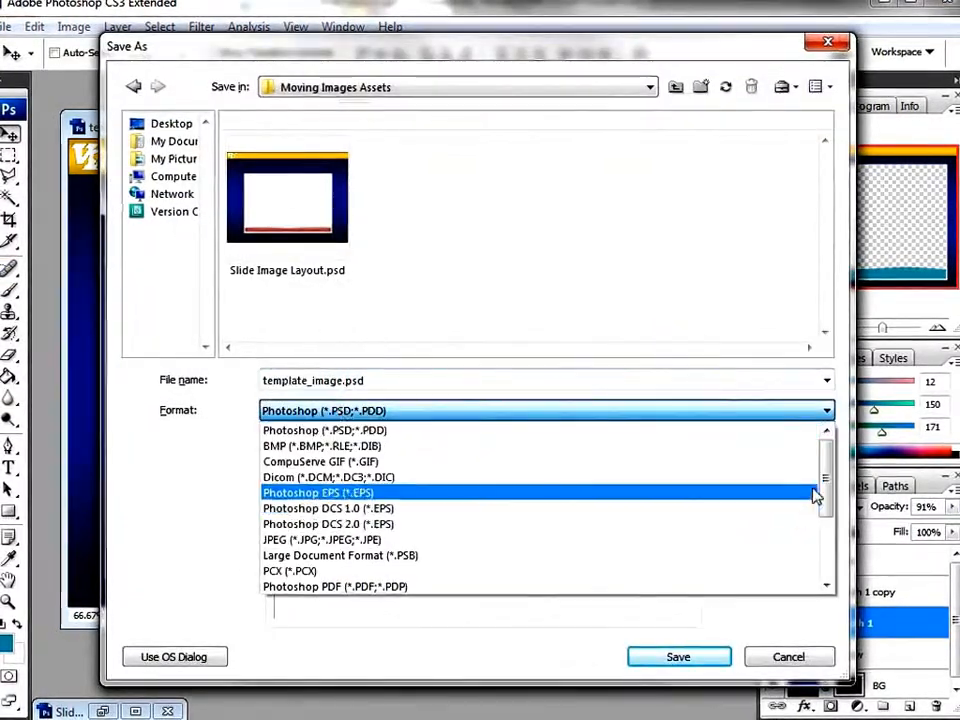
{"action": "scroll", "coordinate": [827, 510], "scroll_direction": "down", "scroll_amount": 3}
{"action": "left_click", "coordinate": [283, 523]}
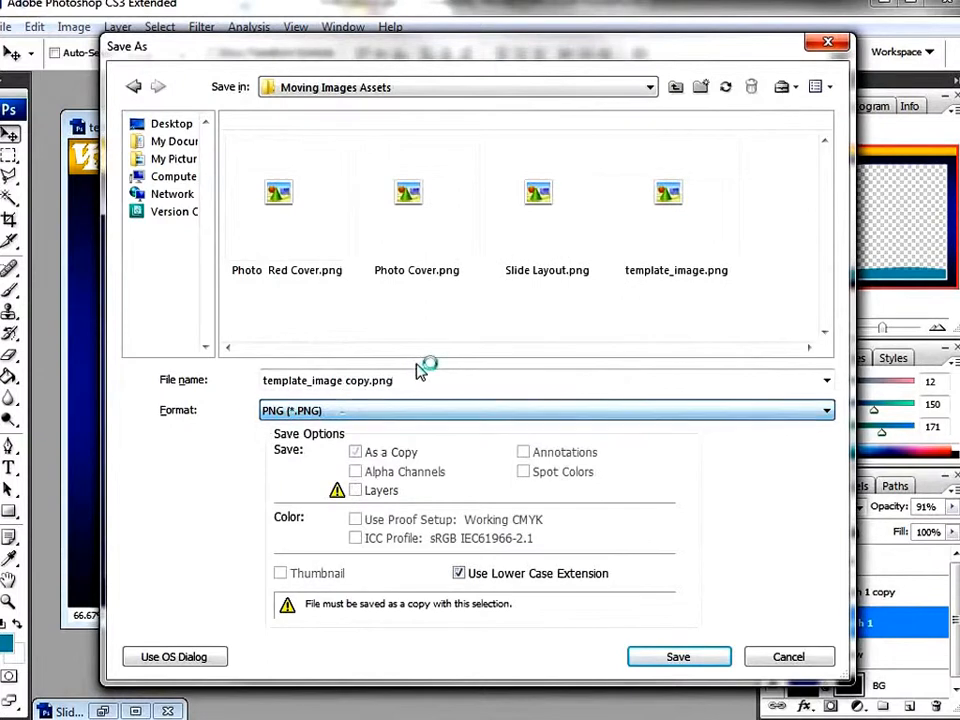
- Name the PNG copy "New Teal template" and save it, accepting the PNG options
{"action": "left_click", "coordinate": [410, 381]}
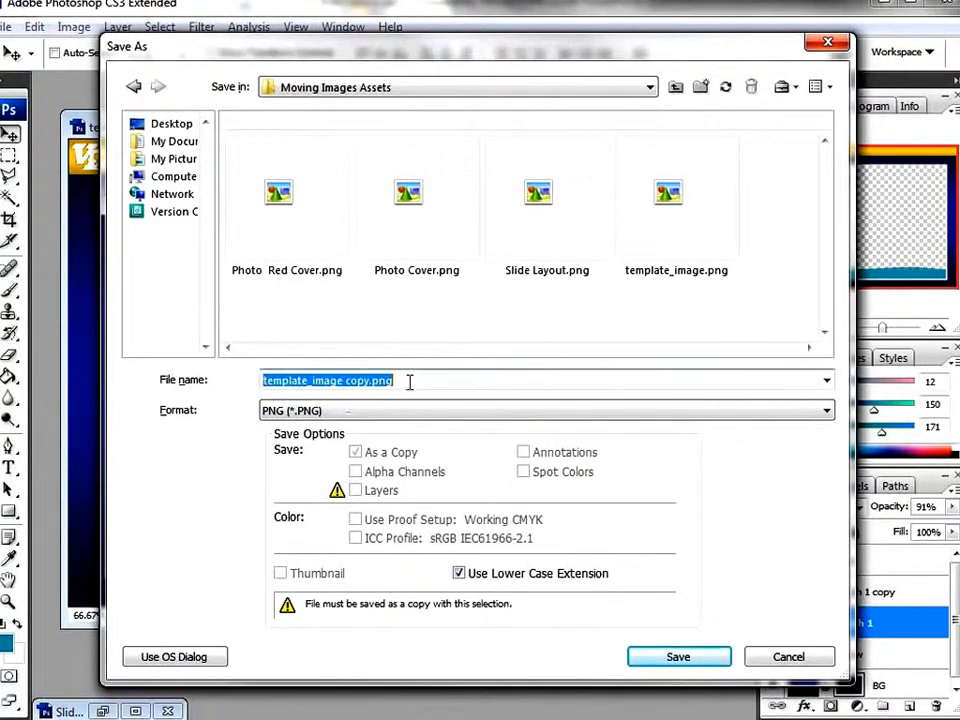
{"action": "type", "text": "New "}
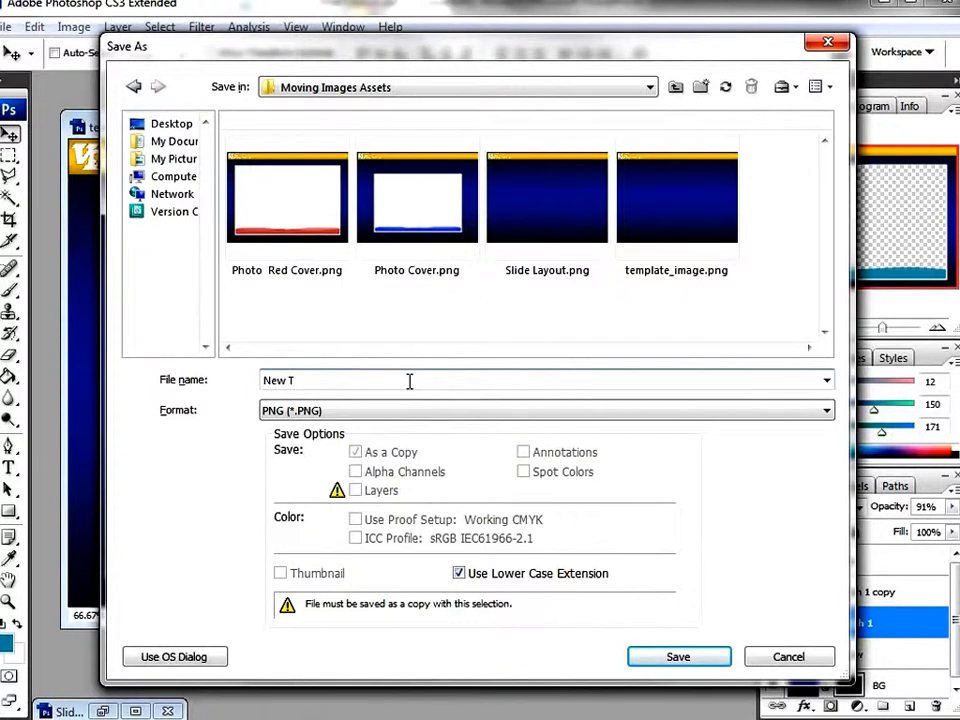
{"action": "type", "text": "Teal tamp"}
{"action": "key", "text": "BackSpace"}
{"action": "key", "text": "BackSpace"}
{"action": "key", "text": "BackSpace"}
{"action": "key", "text": "BackSpace"}
{"action": "type", "text": "mplate"}
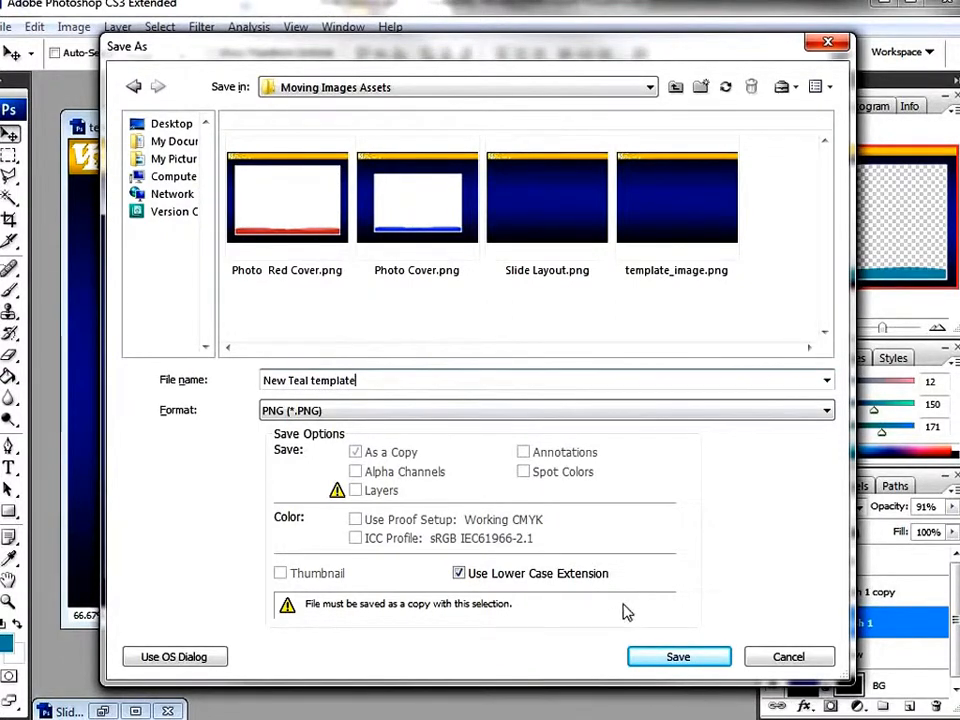
{"action": "left_click", "coordinate": [692, 656]}
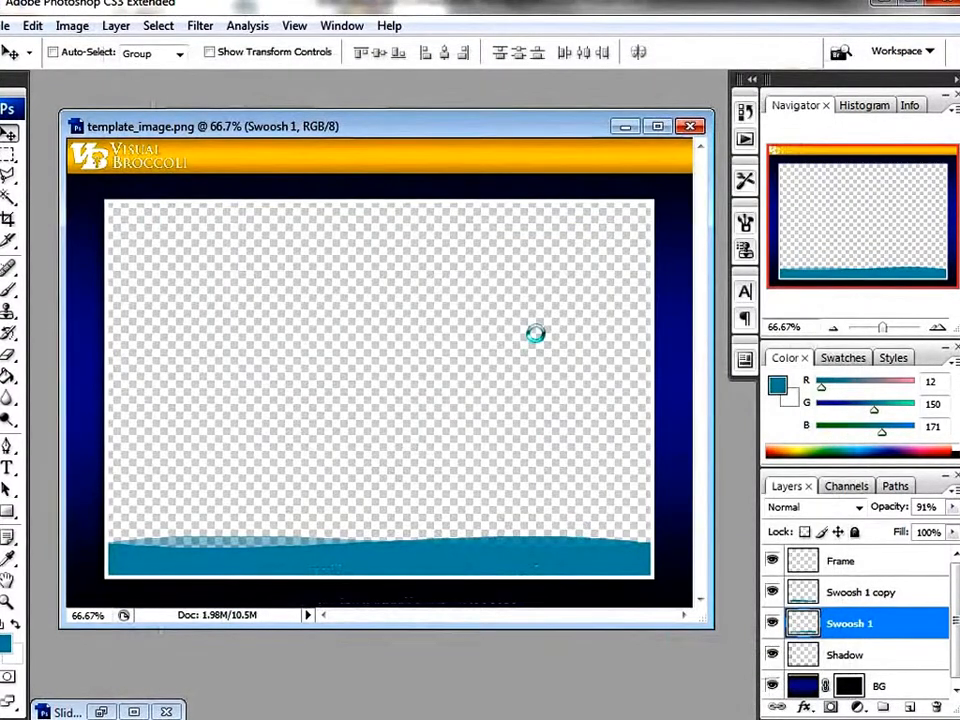
{"action": "left_click", "coordinate": [537, 353]}
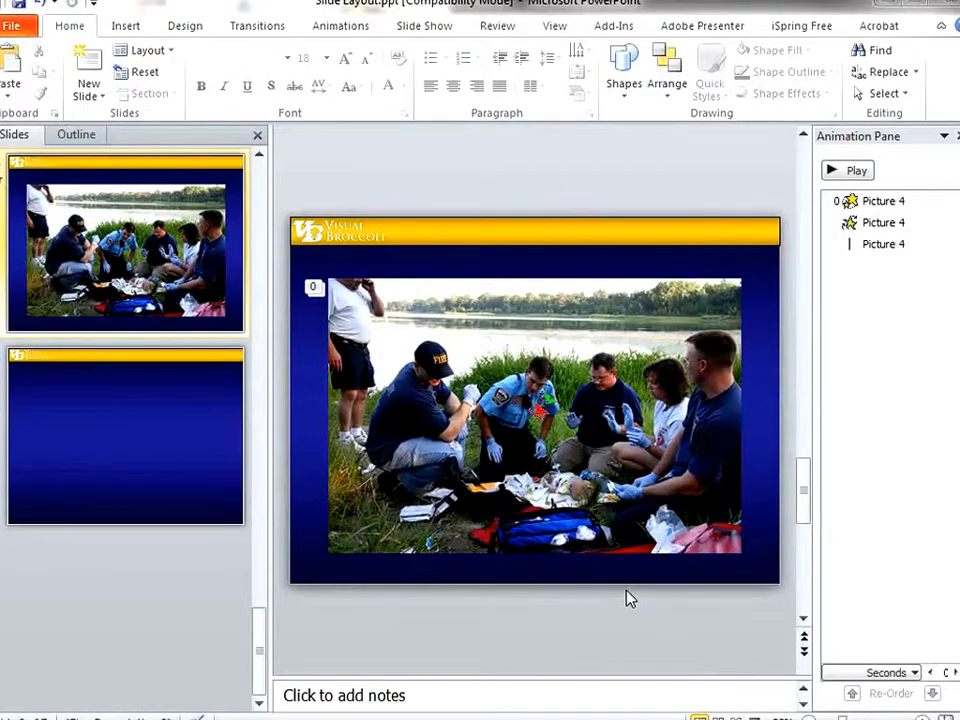
- Switch to Slide Layout.ppt in PowerPoint and enlarge the slide's photo by extending its upper-left corner toward the slide's edge
{"action": "left_click", "coordinate": [477, 316]}
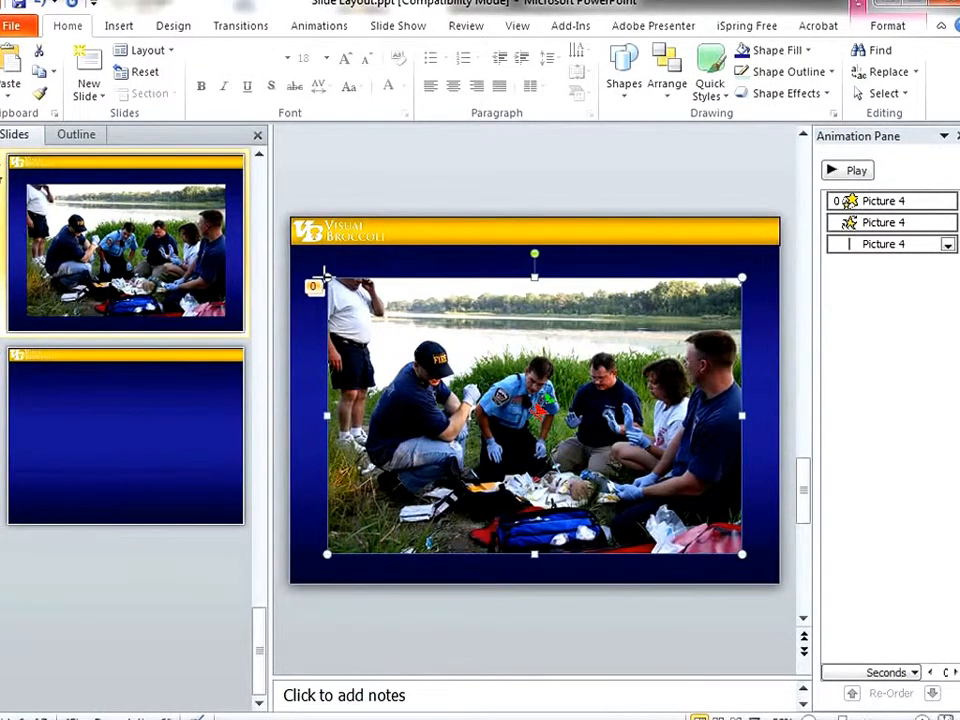
{"action": "left_click_drag", "start_coordinate": [323, 275], "coordinate": [300, 258]}
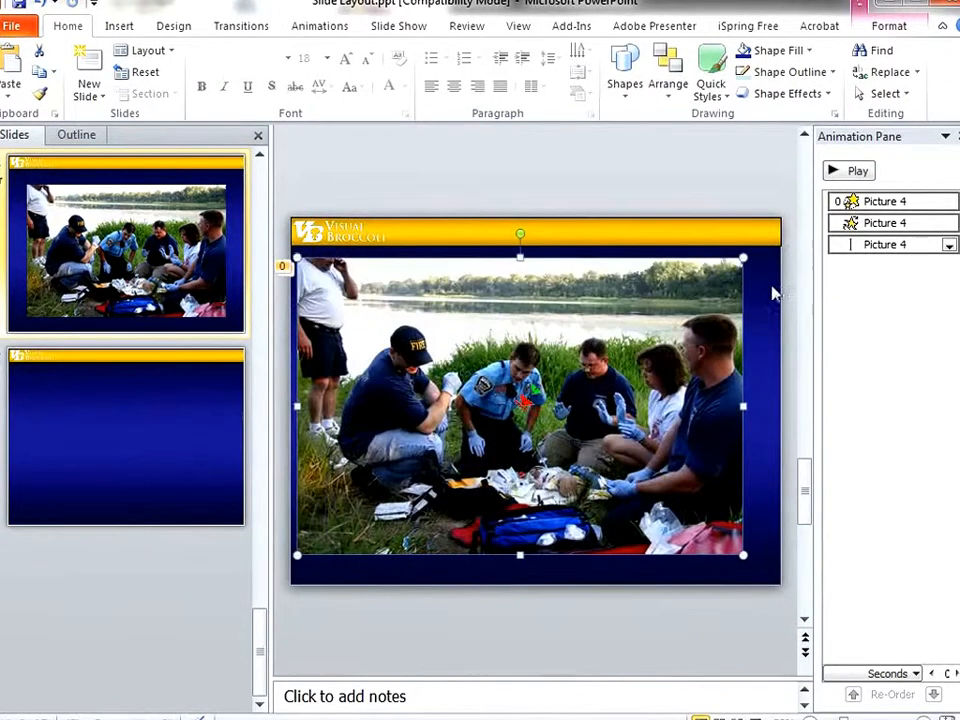